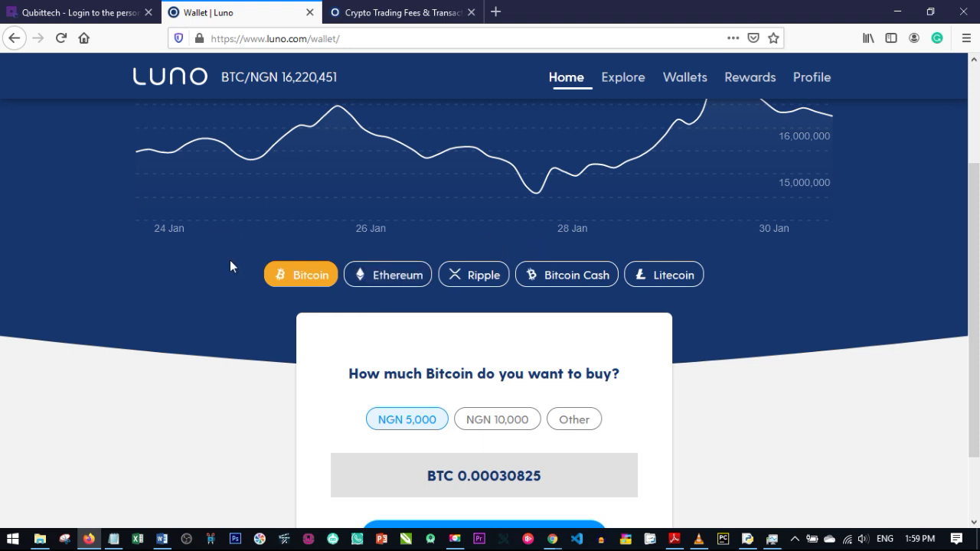
# Step: View the Nigeria Crypto Trading Fees page, scrolling down to the Send fees table and back
pyautogui.click(366, 9)
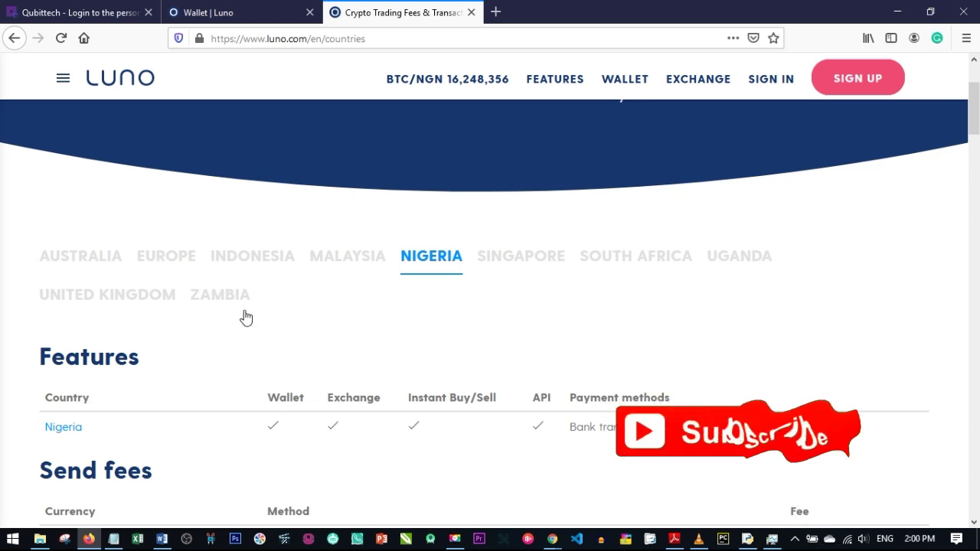
pyautogui.scroll(-3, 386, 425)
pyautogui.scroll(3, 384, 429)
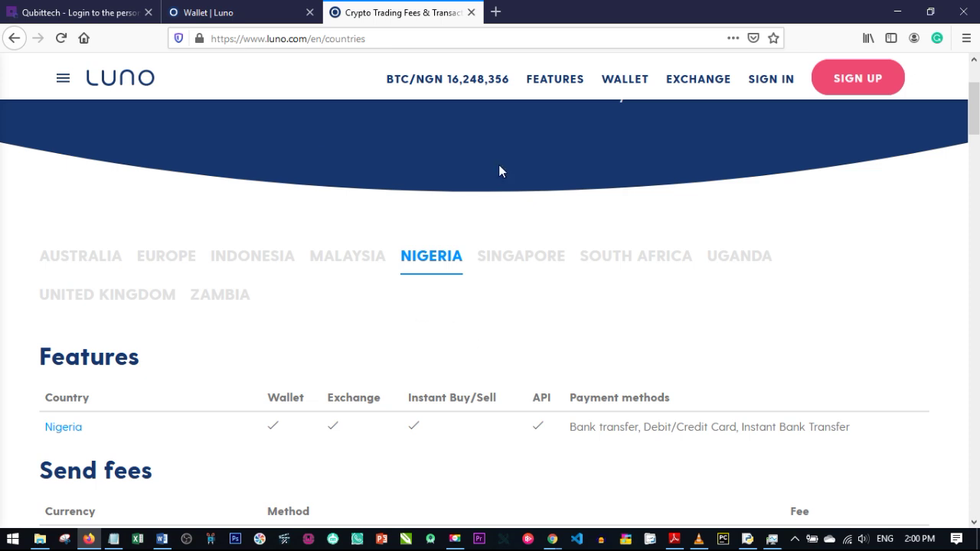
pyautogui.click(250, 10)
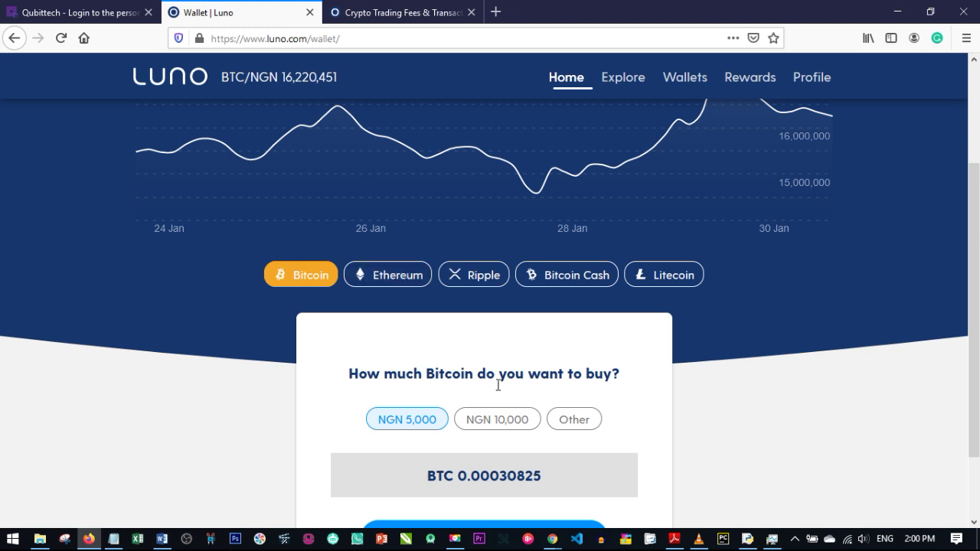
# Step: Return to the Wallet | Luno tab showing Bitcoin at NGN 16,220,451 and scroll to the top
pyautogui.click(375, 18)
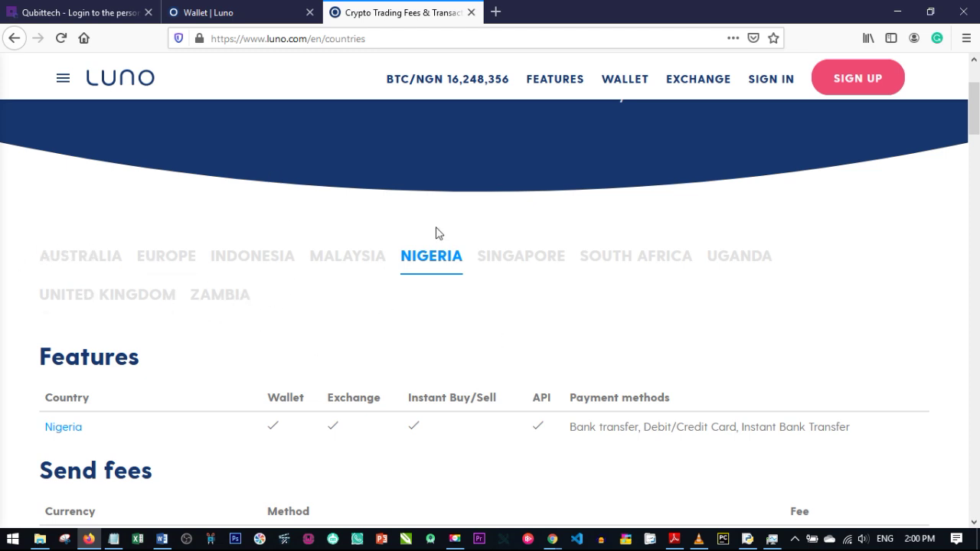
pyautogui.click(272, 9)
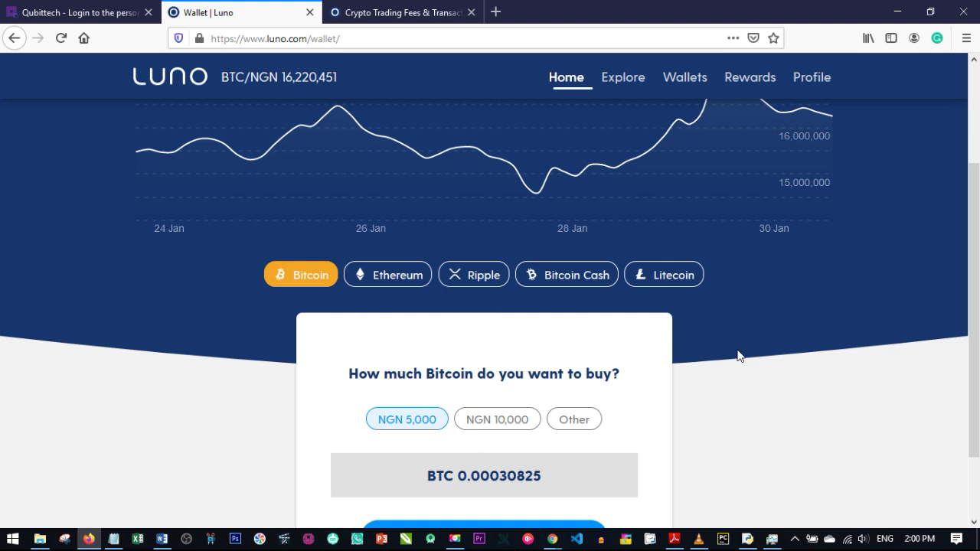
pyautogui.scroll(2, 728, 385)
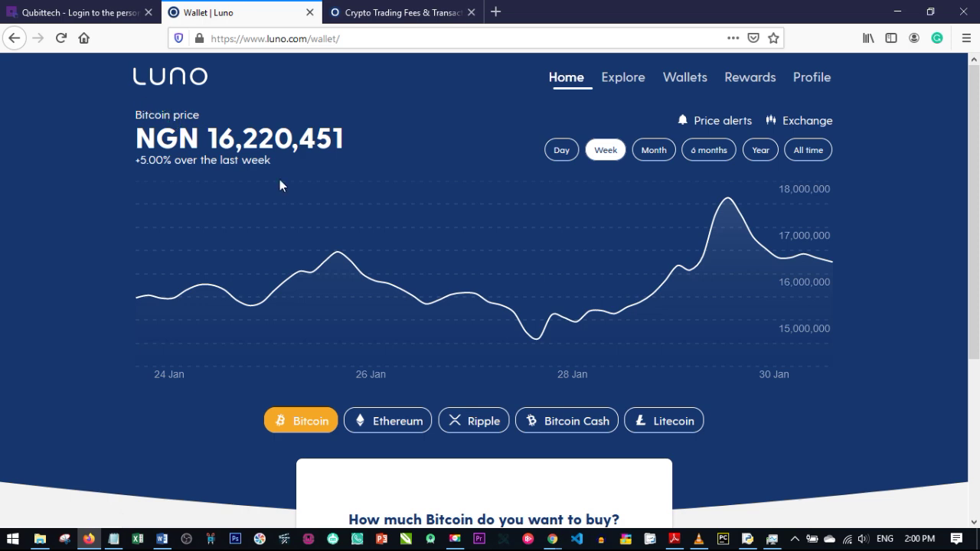
pyautogui.scroll(-3, 290, 173)
pyautogui.scroll(3, 339, 241)
# Step: Go back to the luno.com 'Buy, save & manage your crypto in one place' home page
pyautogui.click(18, 42)
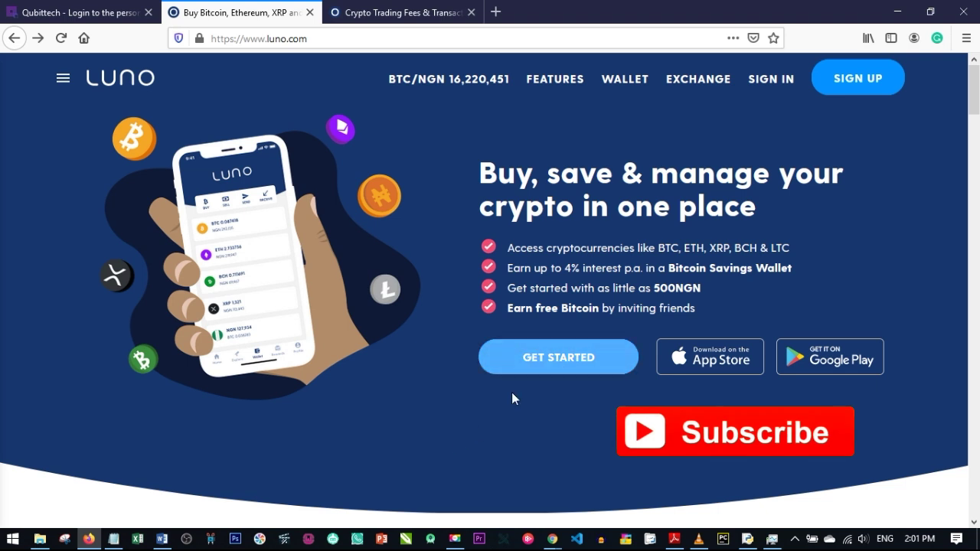
# Step: Start sign-up with GET STARTED and scroll the Sign up form down to its SIGN UP button and back
pyautogui.click(537, 360)
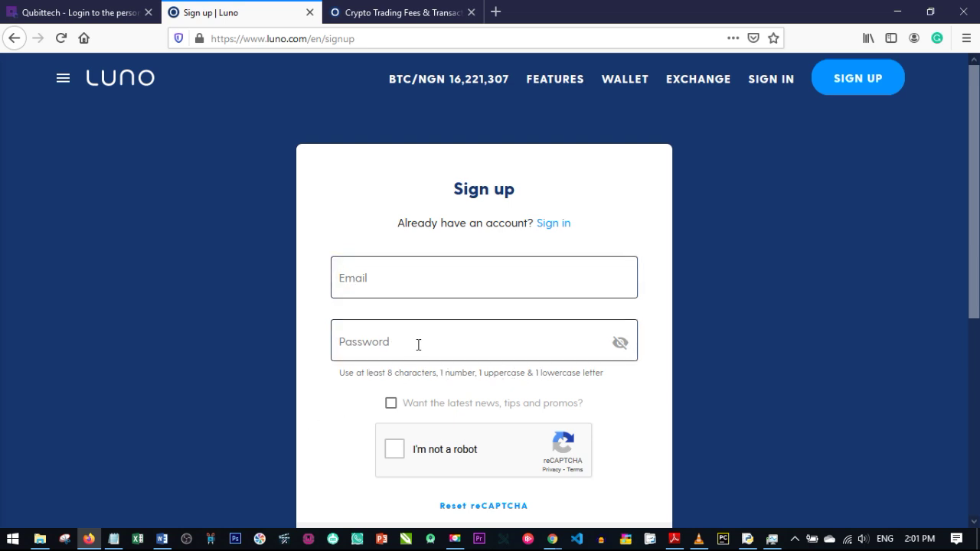
pyautogui.scroll(-2, 482, 426)
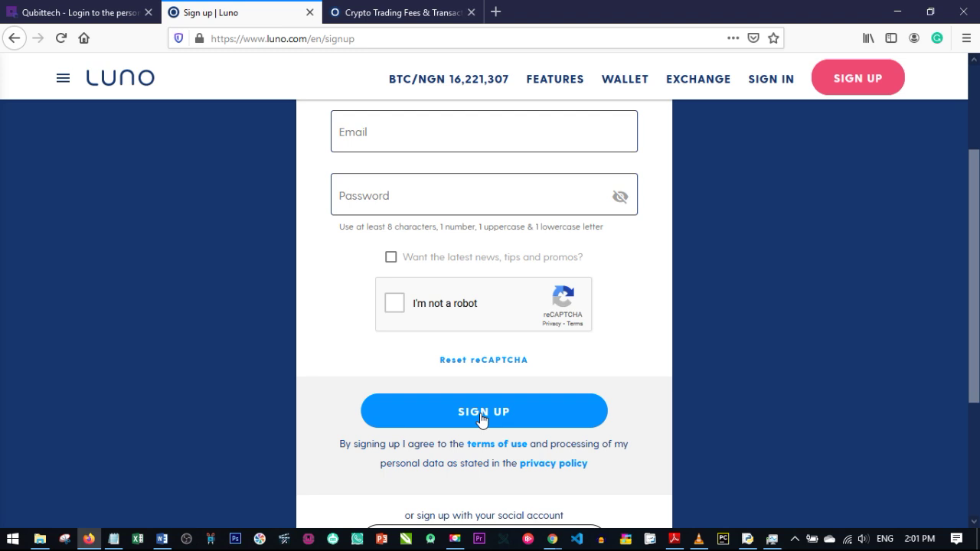
pyautogui.scroll(3, 517, 459)
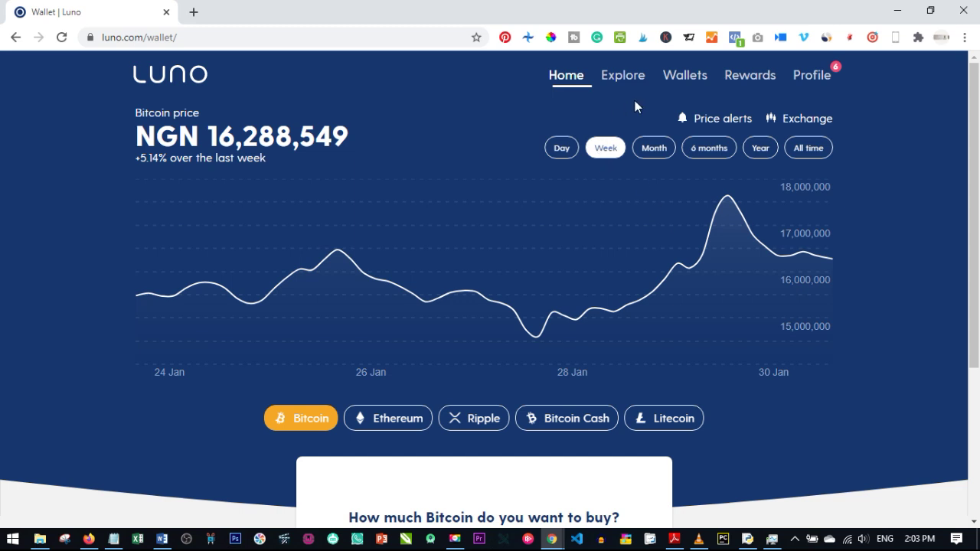
# Step: Open Profile > Settings to view country Nigeria and Level 3 - Fully verified status
pyautogui.click(824, 82)
pyautogui.scroll(-3, 788, 314)
pyautogui.scroll(-2, 789, 318)
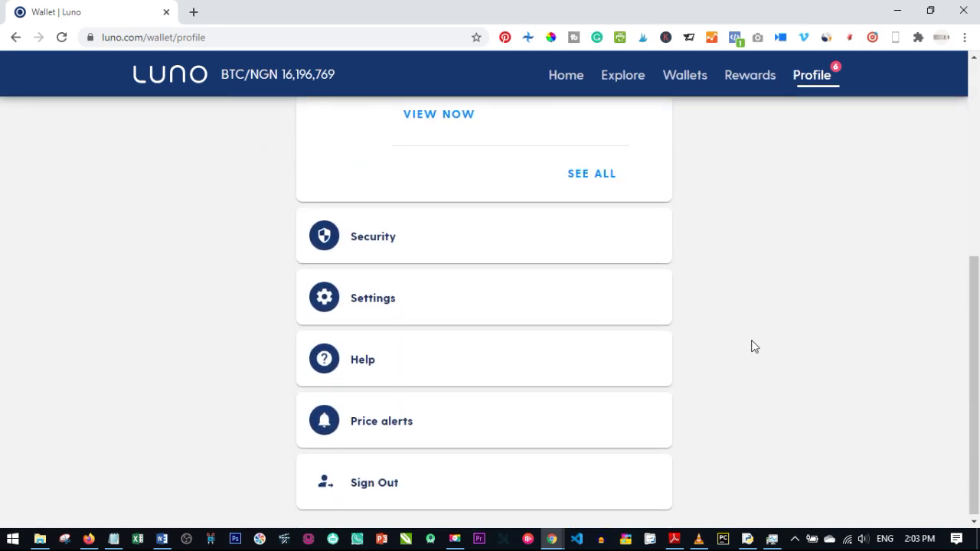
pyautogui.click(372, 300)
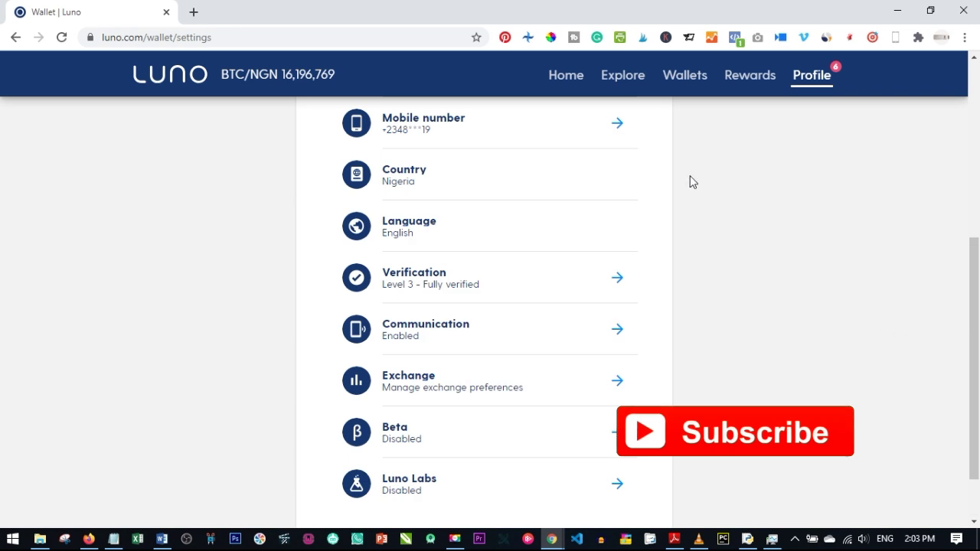
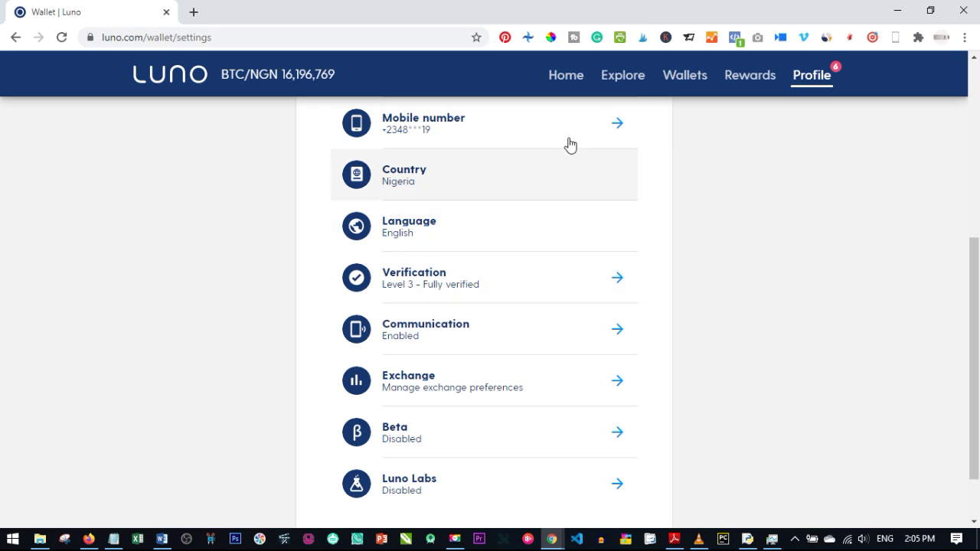
# Step: Leave the profile settings and return to the home page price chart
pyautogui.click(565, 78)
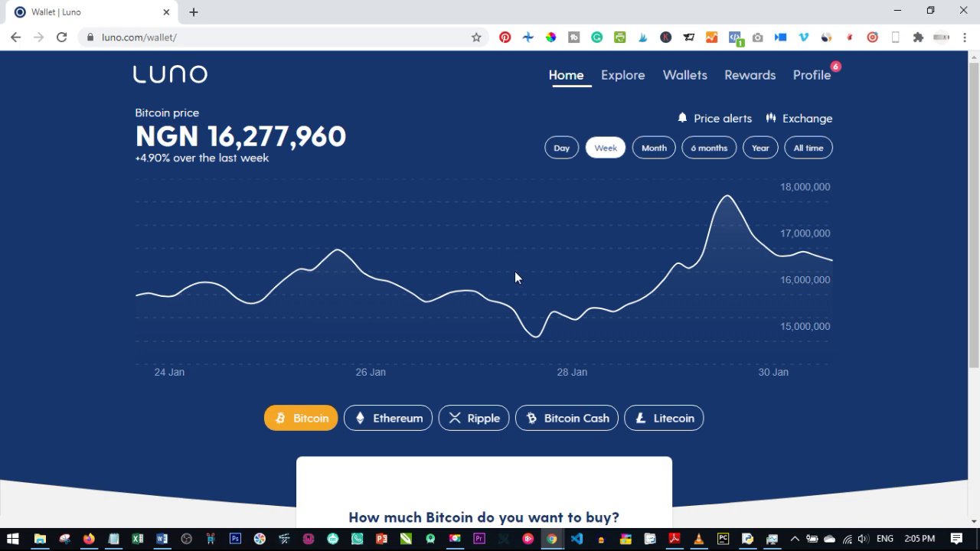
# Step: Open the BTC/NGN Exchange page in a new tab and view its trading screen
pyautogui.scroll(-3, 448, 280)
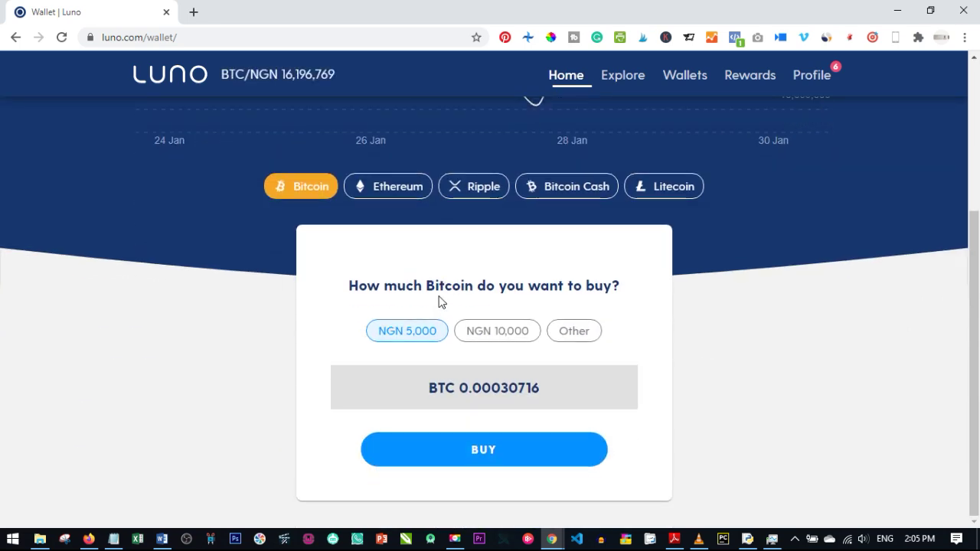
pyautogui.scroll(3, 341, 305)
pyautogui.scroll(-3, 341, 303)
pyautogui.scroll(3, 740, 188)
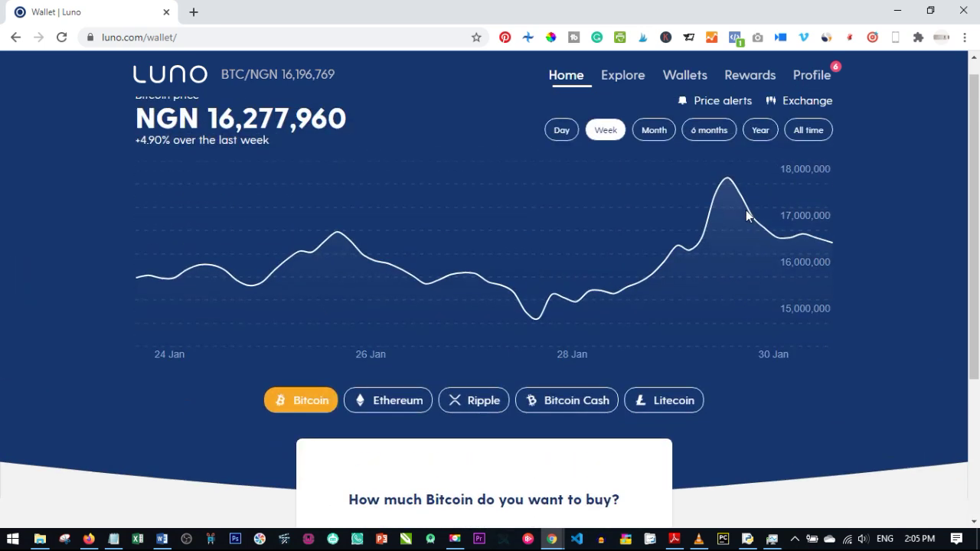
pyautogui.scroll(1, 749, 266)
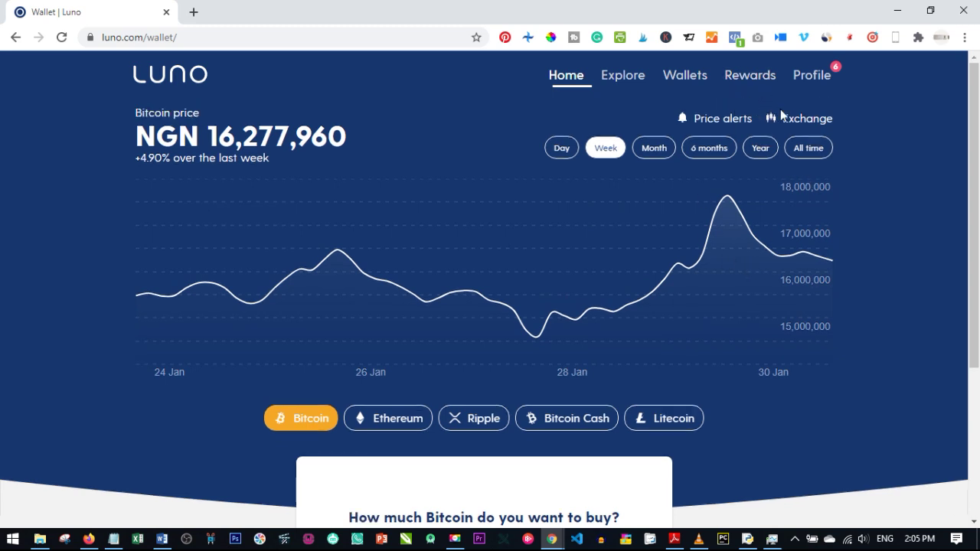
pyautogui.rightClick(802, 129)
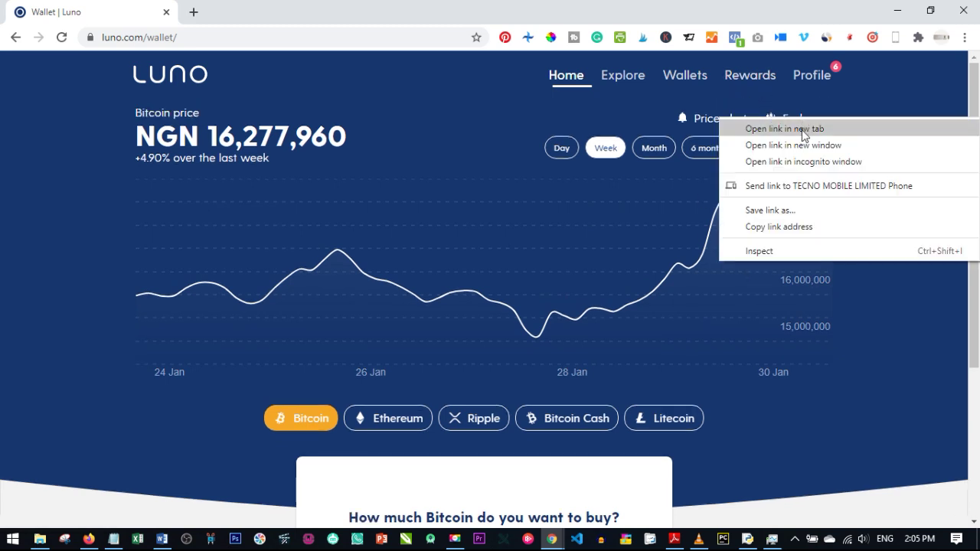
pyautogui.click(804, 132)
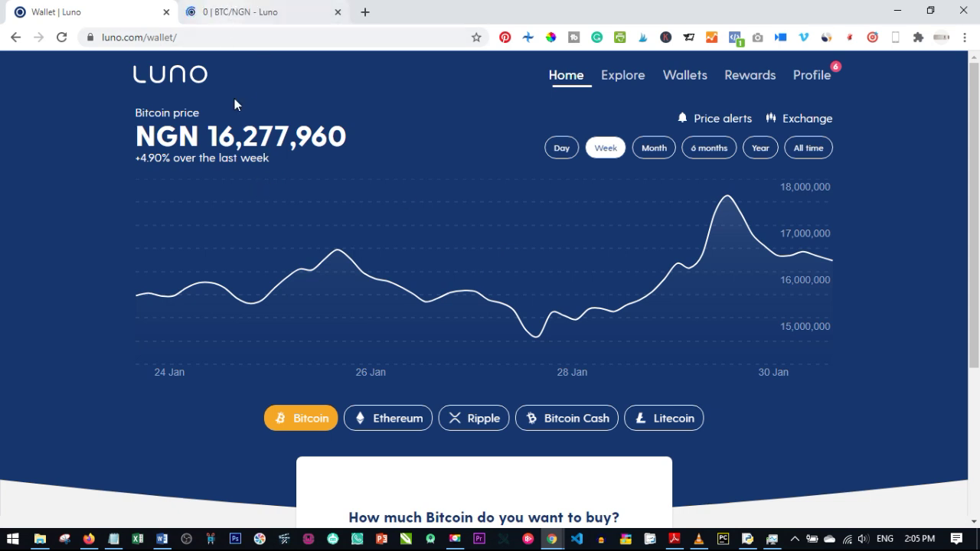
pyautogui.click(229, 23)
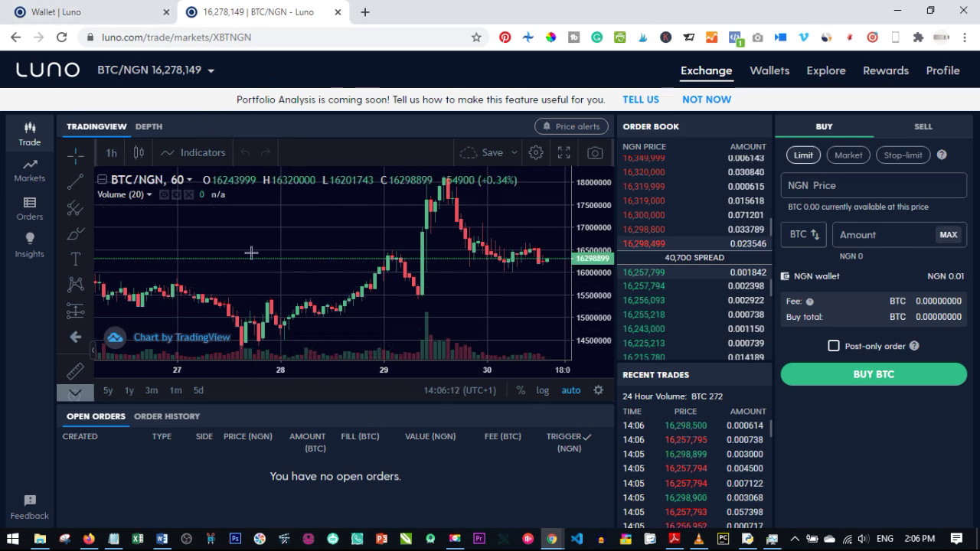
# Step: Switch between the trading and wallet tabs, ending on the home page's Bitcoin chart
pyautogui.click(87, 8)
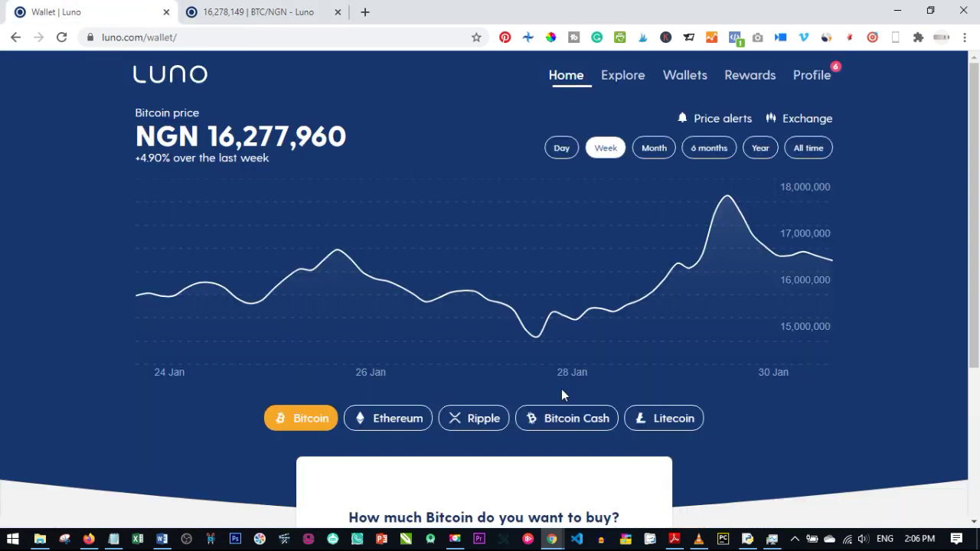
pyautogui.click(238, 9)
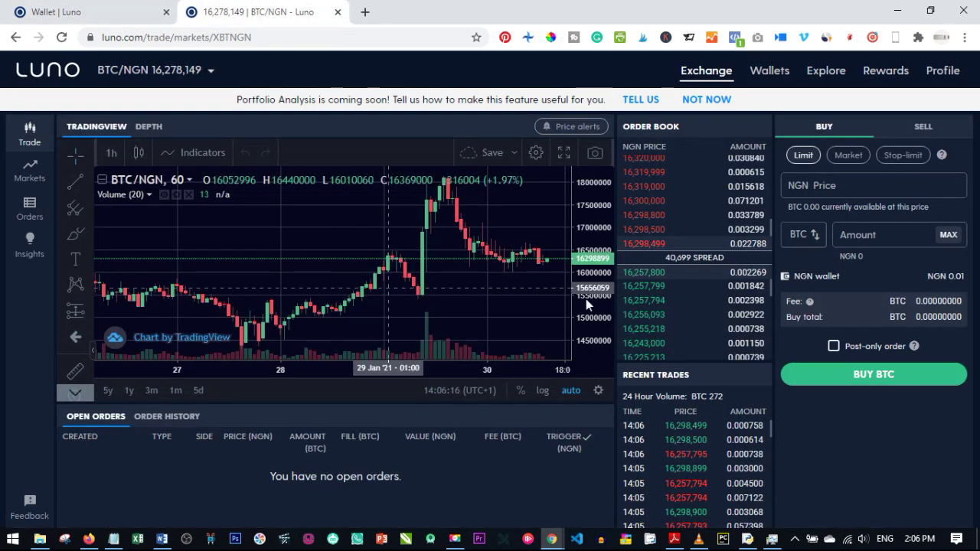
pyautogui.click(120, 7)
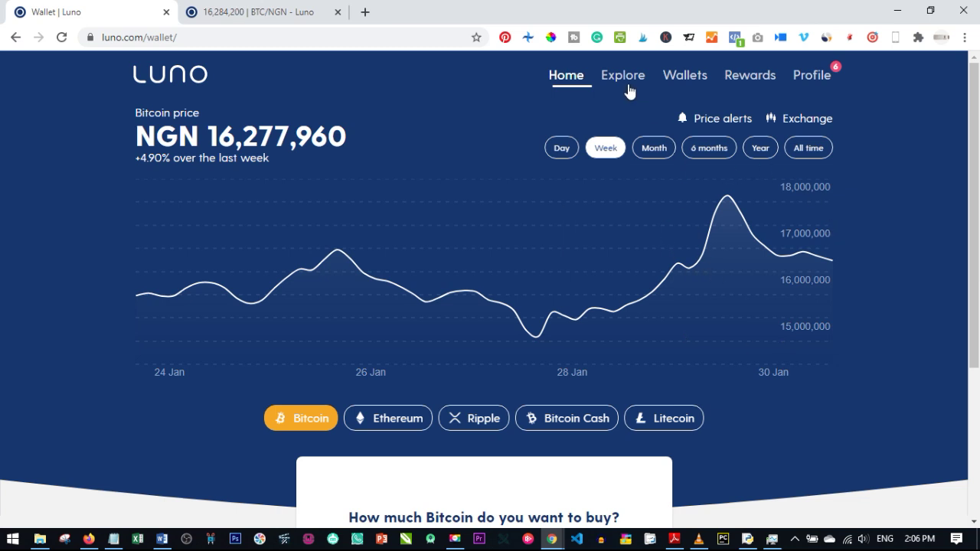
# Step: Bring up the Wallets overview and scroll through the wallet list
pyautogui.click(683, 89)
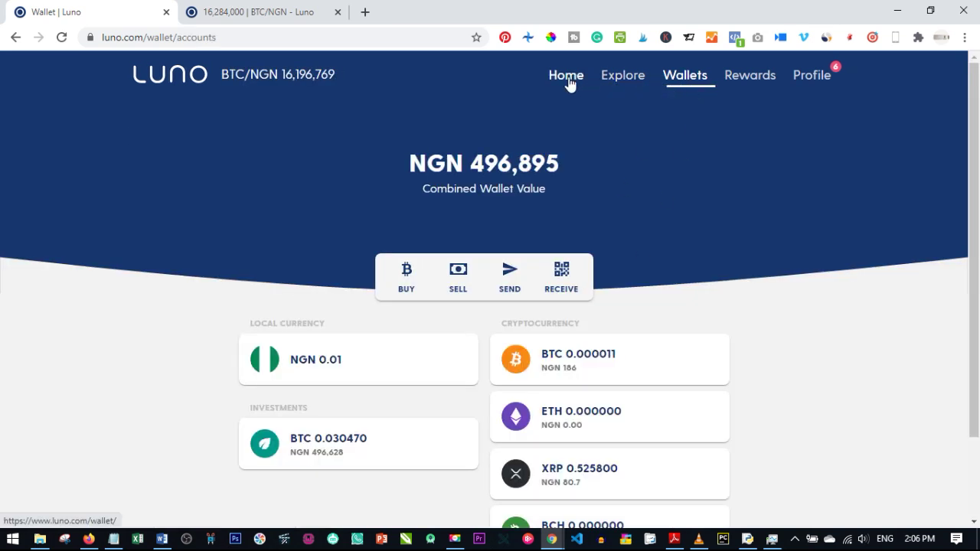
pyautogui.click(568, 81)
pyautogui.click(686, 81)
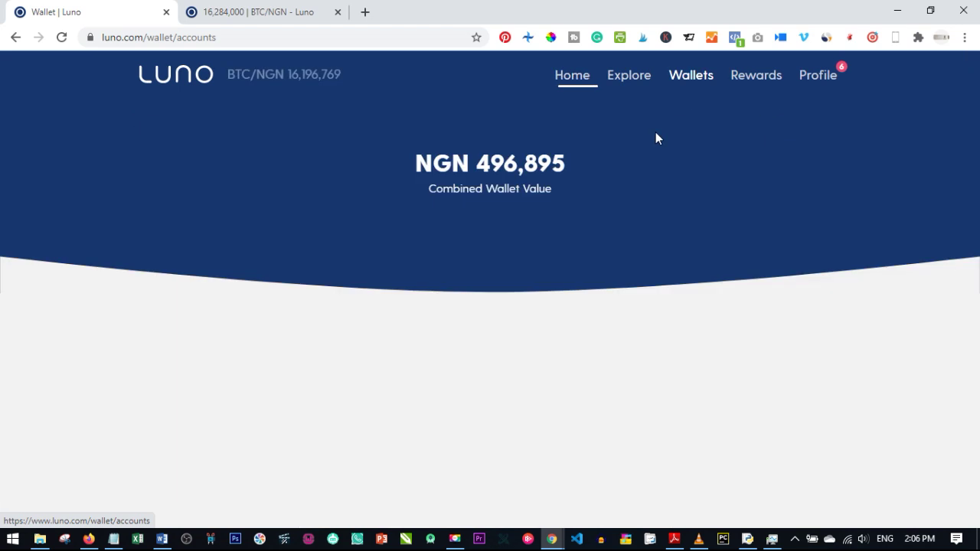
pyautogui.scroll(-2, 652, 214)
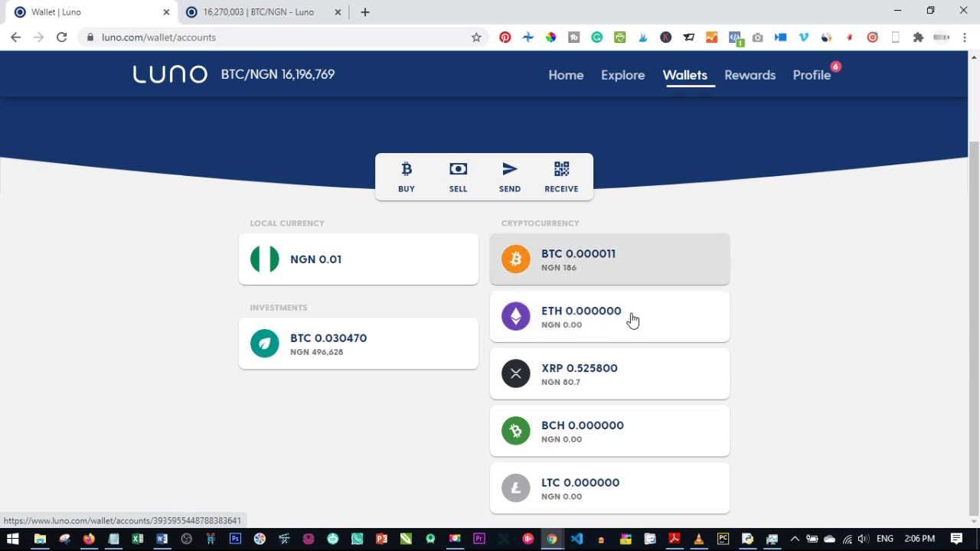
# Step: Check the BTC wallet's 0.00001142 balance and transactions, then return to the Wallets overview
pyautogui.click(577, 268)
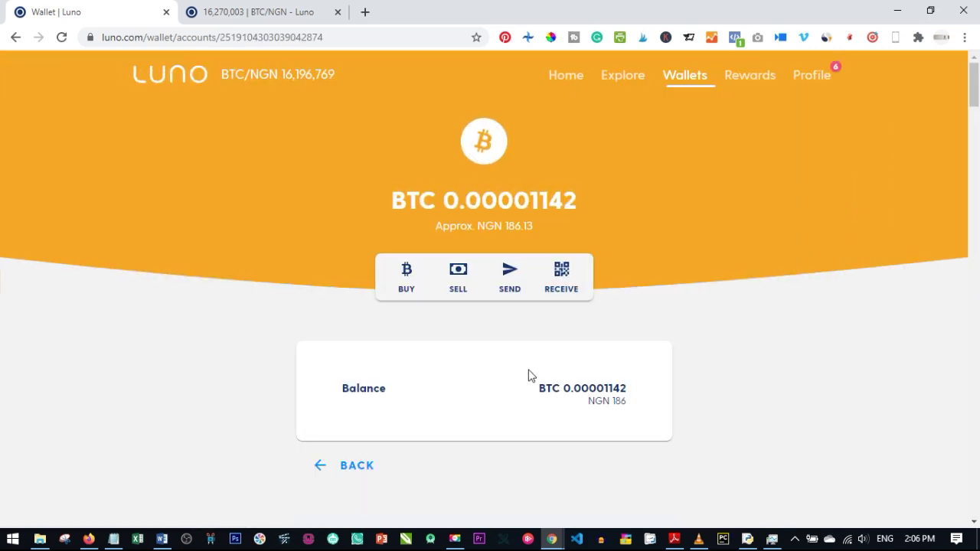
pyautogui.scroll(-2, 529, 376)
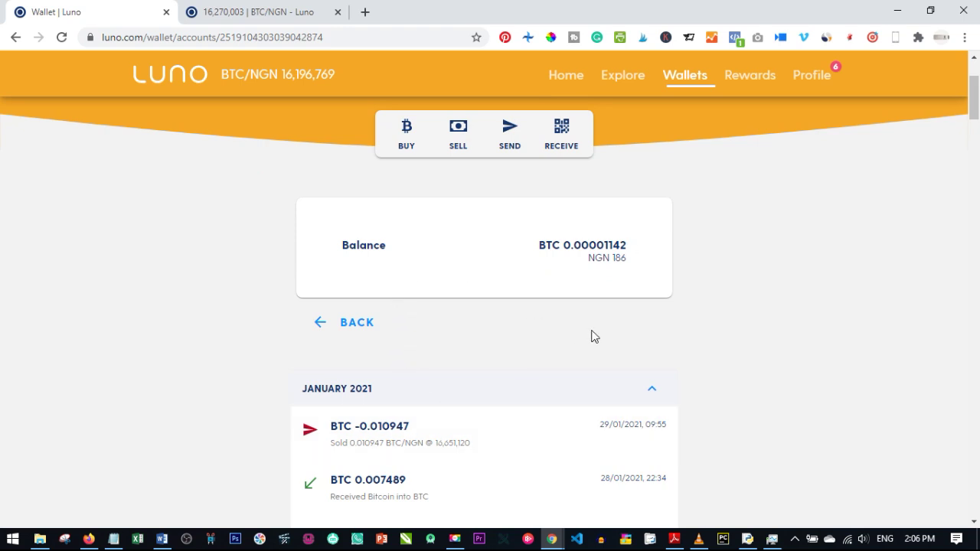
pyautogui.scroll(-4, 513, 367)
pyautogui.scroll(5, 511, 375)
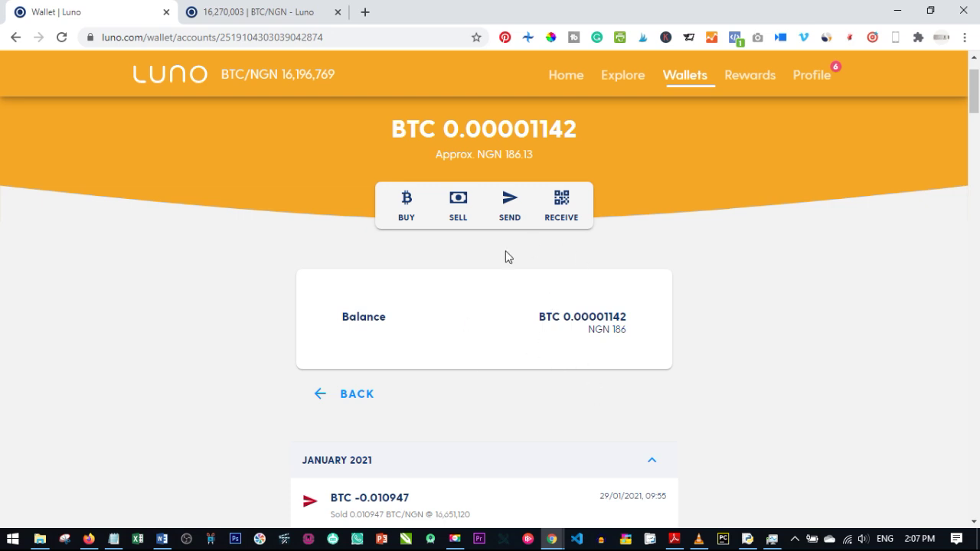
pyautogui.click(677, 76)
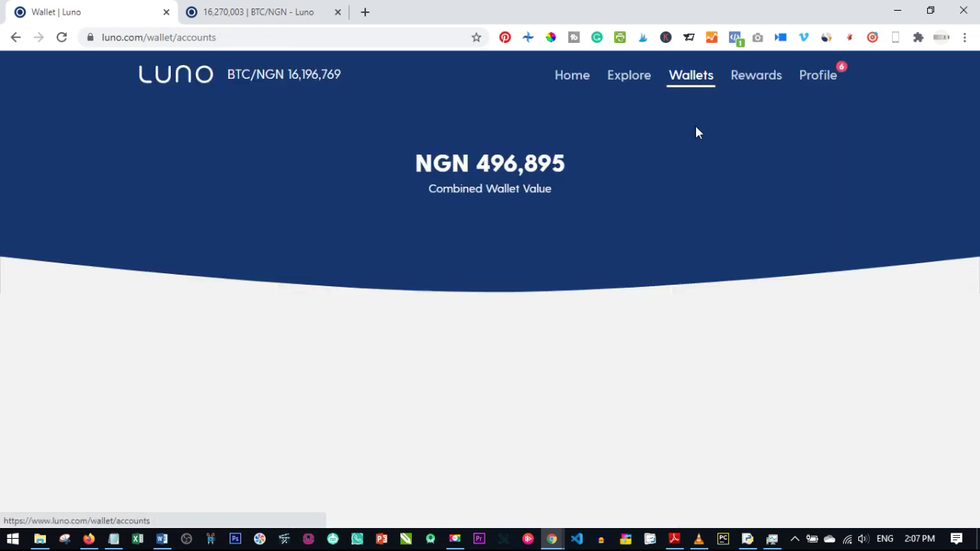
pyautogui.scroll(-2, 698, 149)
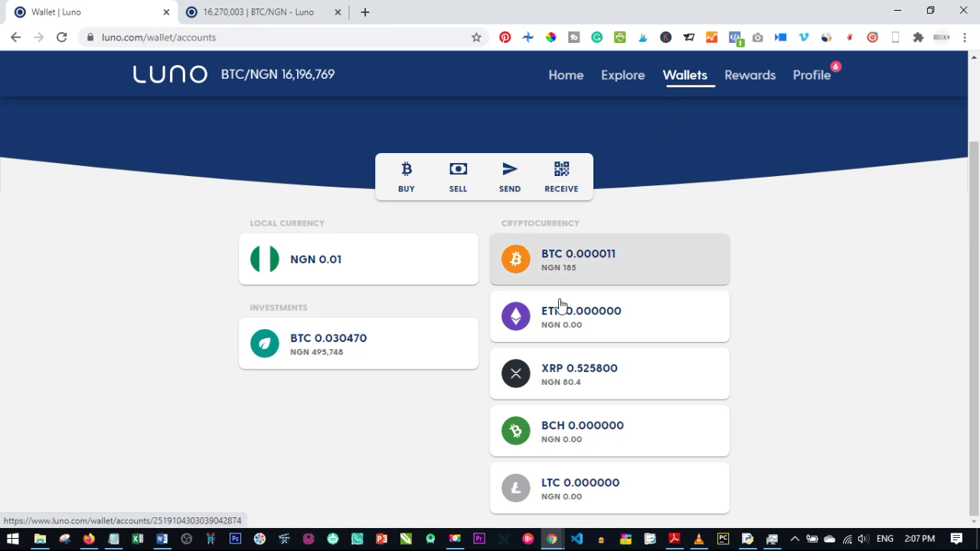
# Step: Buy Bitcoin, choosing debit or credit card with PayU as the payment method
pyautogui.click(408, 181)
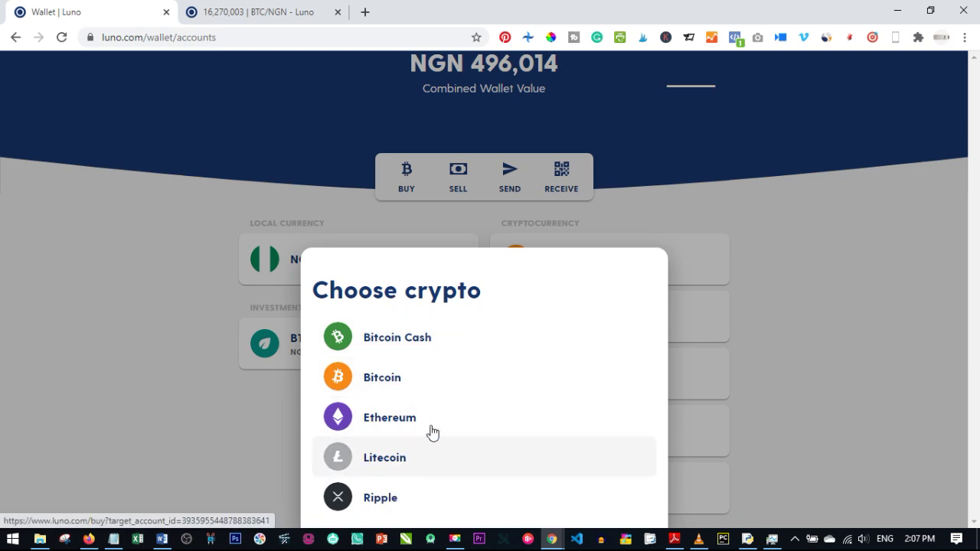
pyautogui.click(389, 388)
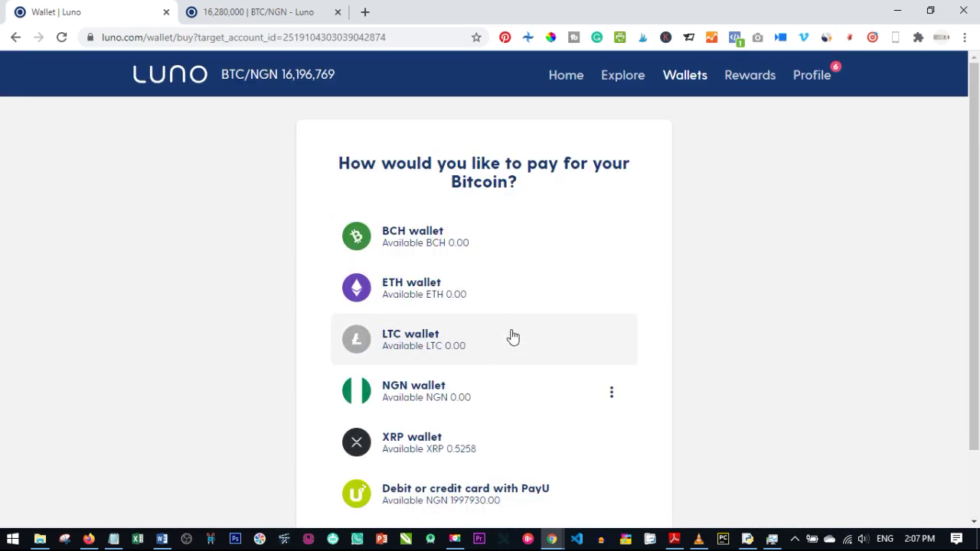
pyautogui.scroll(-1, 510, 334)
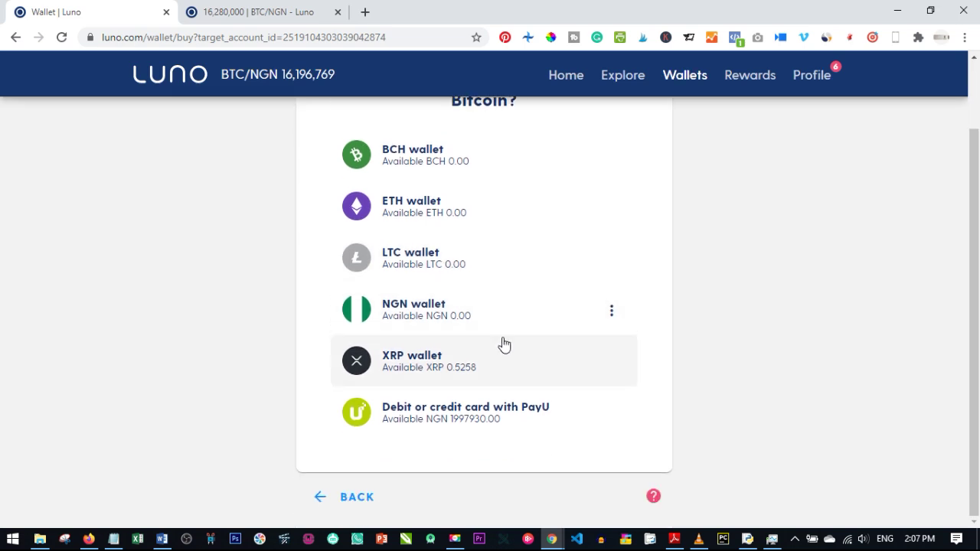
pyautogui.scroll(1, 467, 379)
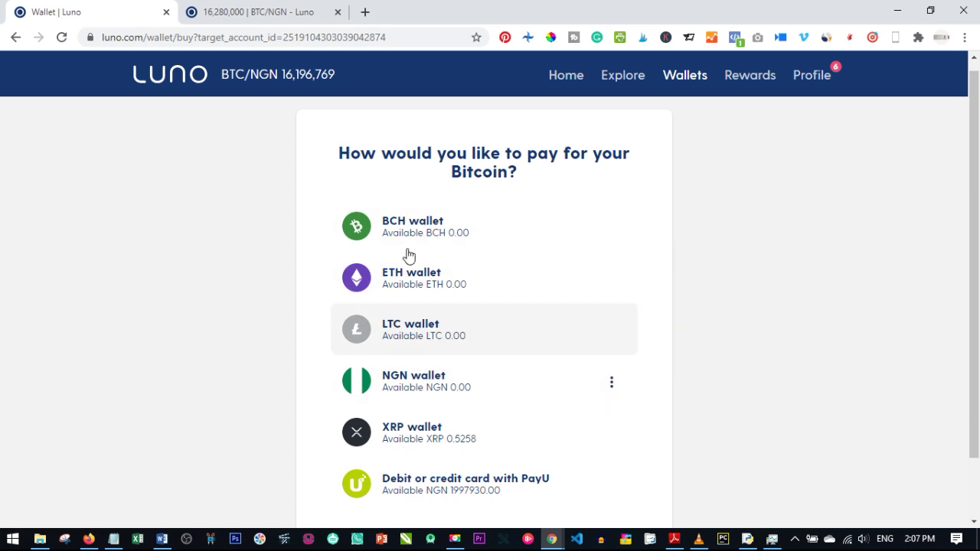
pyautogui.scroll(-1, 473, 320)
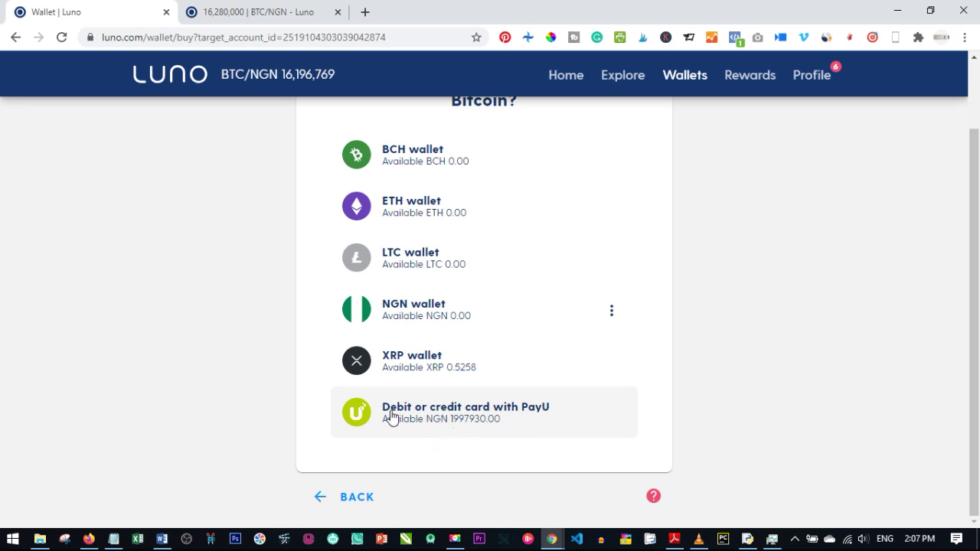
pyautogui.click(470, 422)
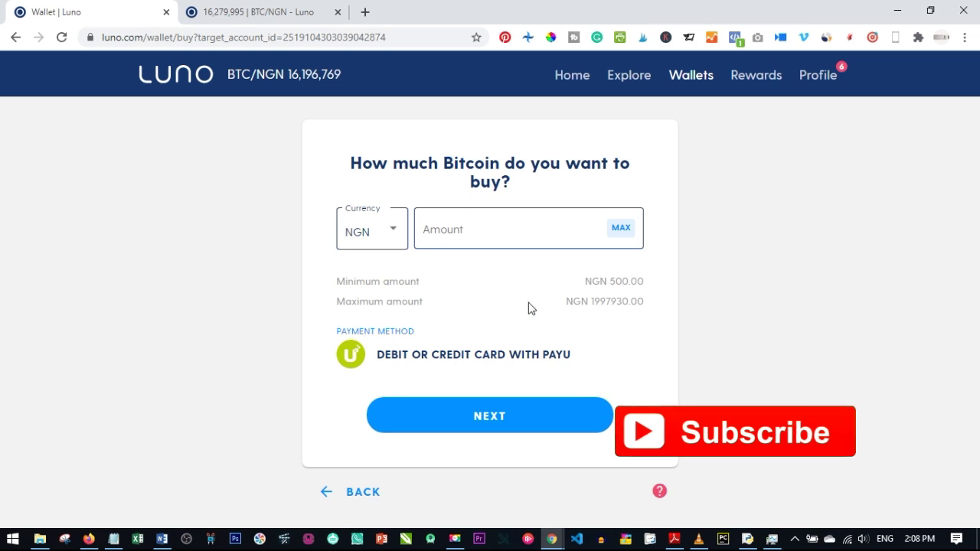
# Step: Enter NGN 245000 as the purchase amount and continue to the BTC 0.01505517 confirmation
pyautogui.click(463, 229)
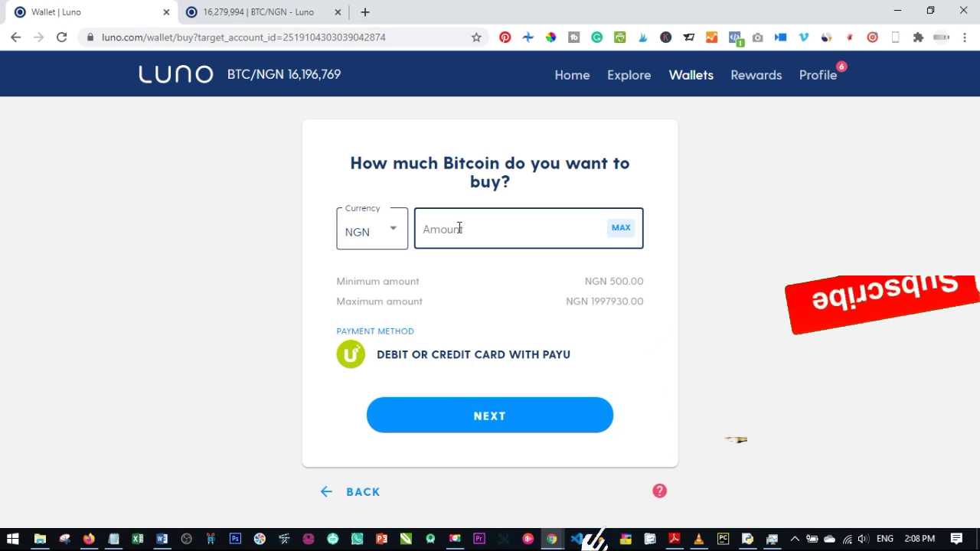
pyautogui.write('245000')
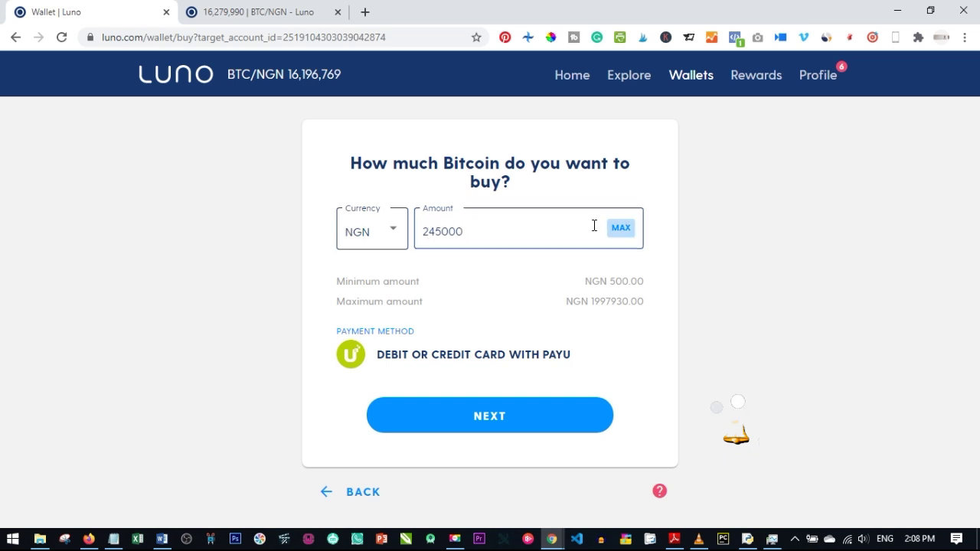
pyautogui.click(621, 288)
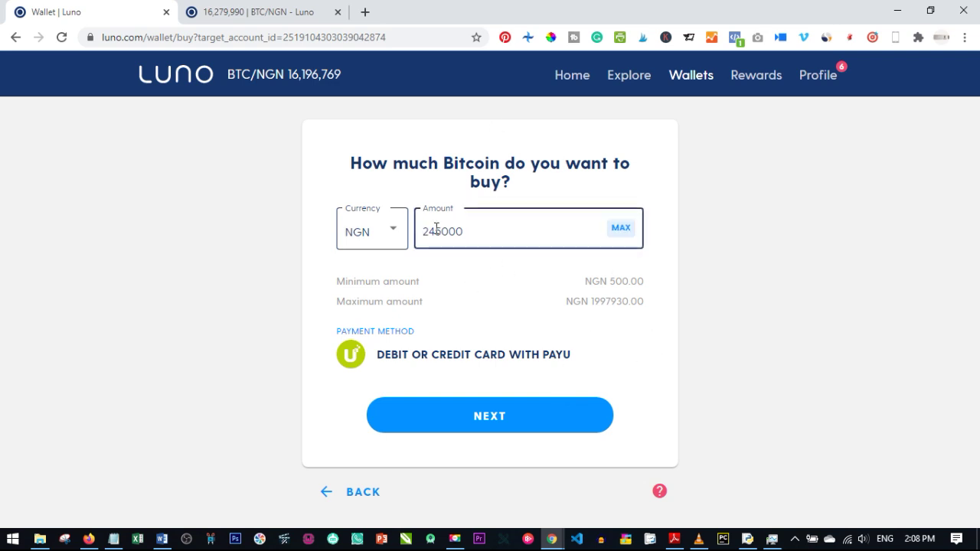
pyautogui.click(485, 421)
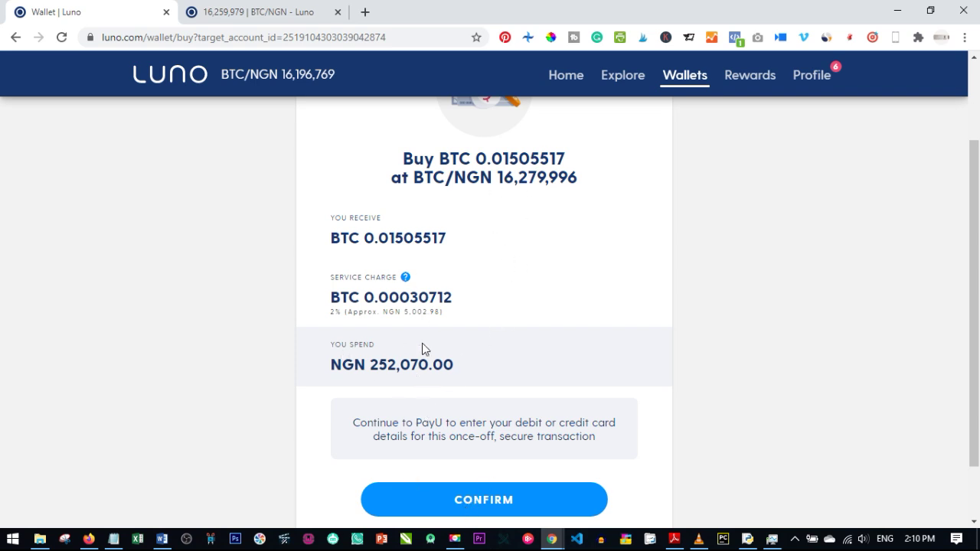
pyautogui.scroll(-1, 422, 346)
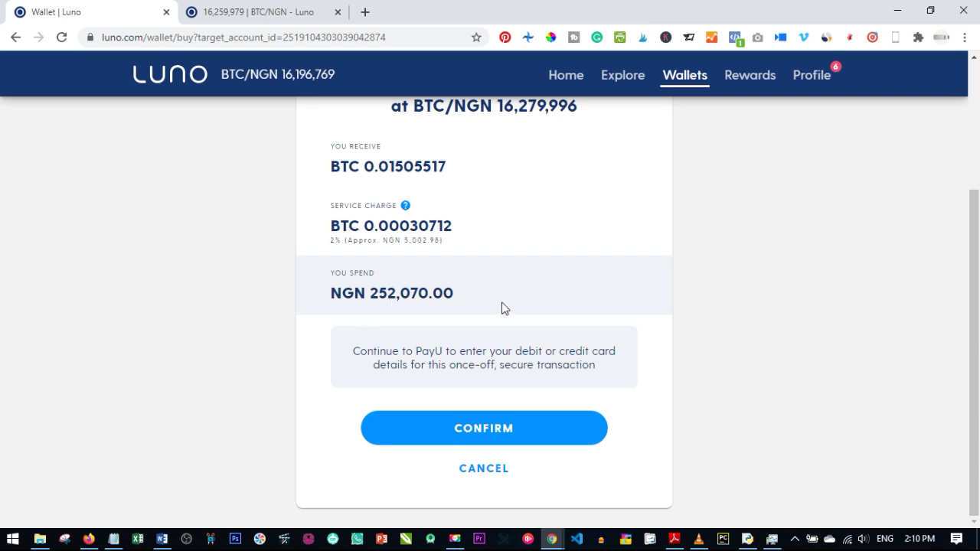
# Step: Confirm the purchase and pay NGN252070.00 on the PayU card payment page
pyautogui.click(482, 434)
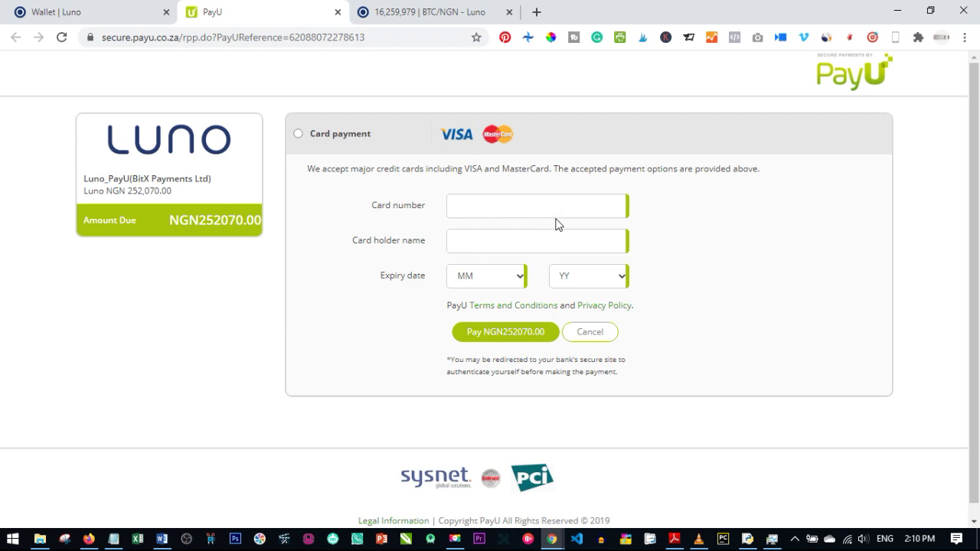
pyautogui.click(471, 334)
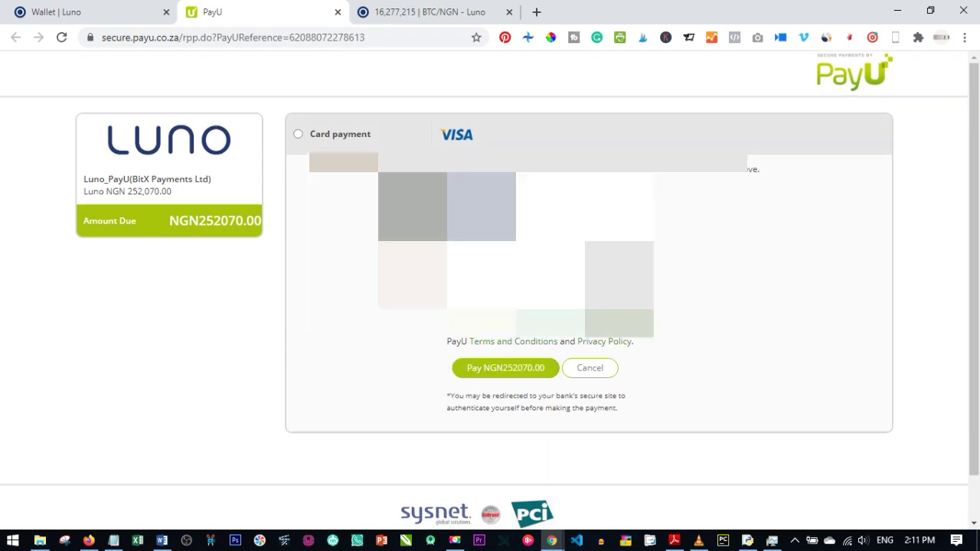
pyautogui.click(494, 371)
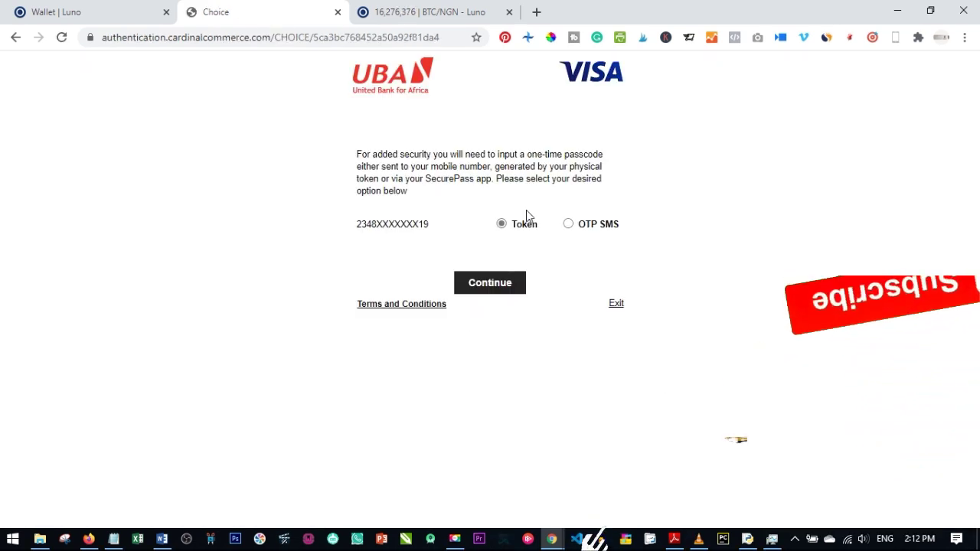
# Step: Choose SMS delivery for the one-time passcode, paste the code and submit it
pyautogui.click(568, 227)
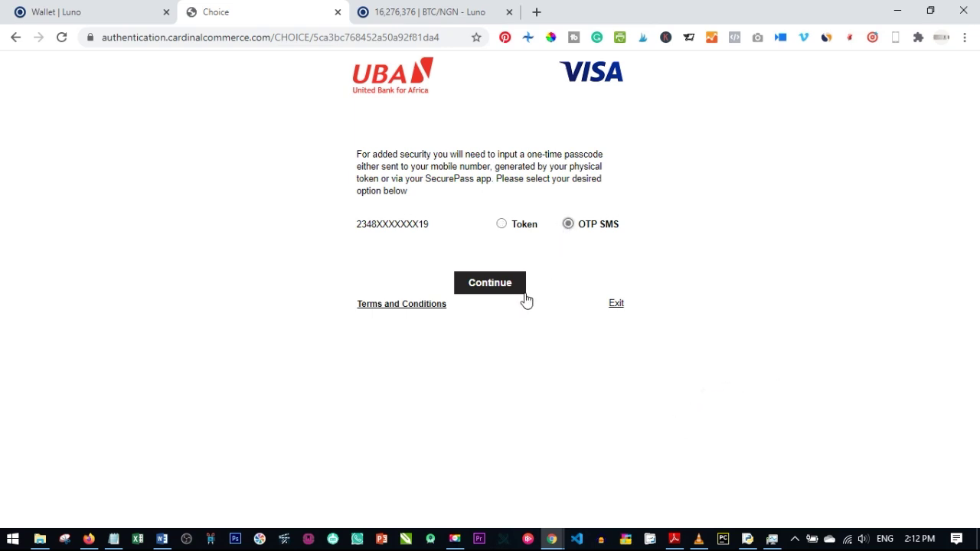
pyautogui.click(499, 285)
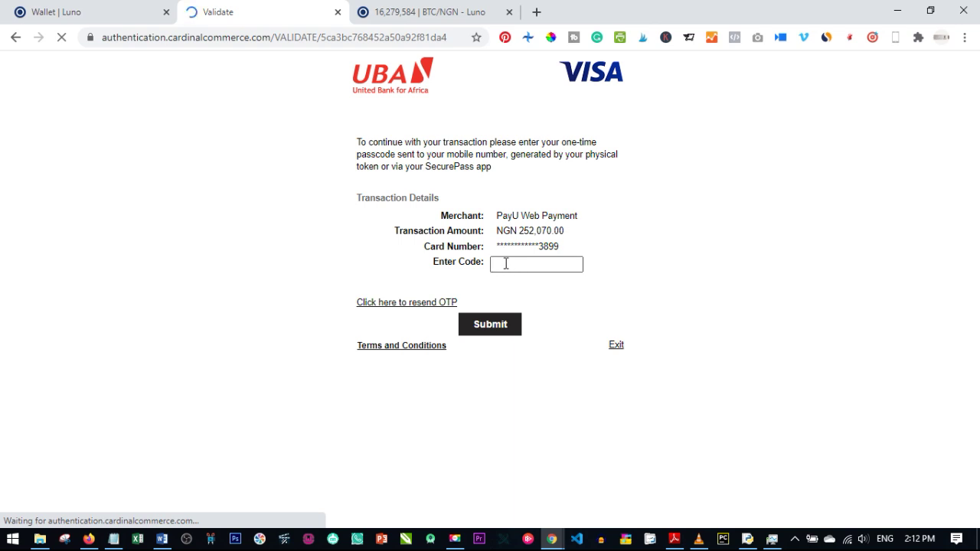
pyautogui.click(506, 263)
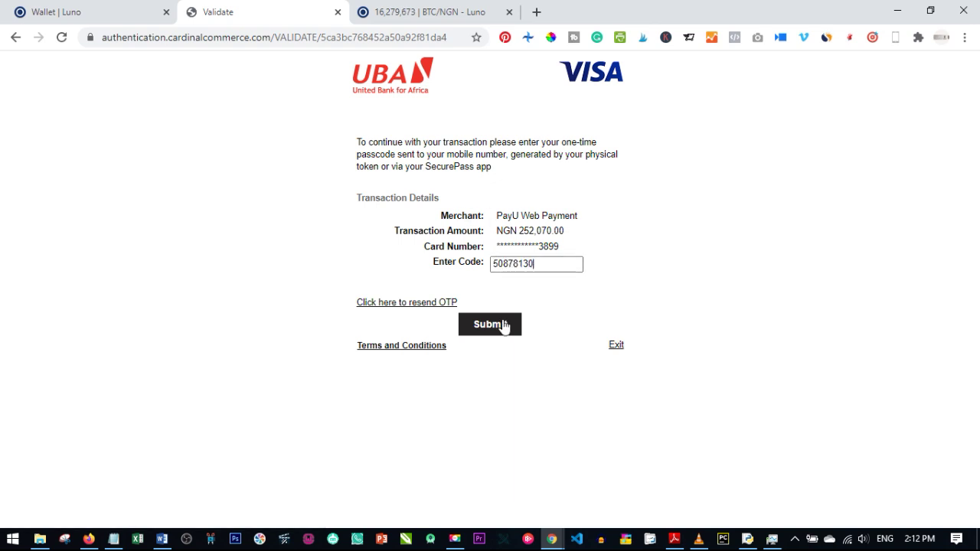
pyautogui.click(491, 329)
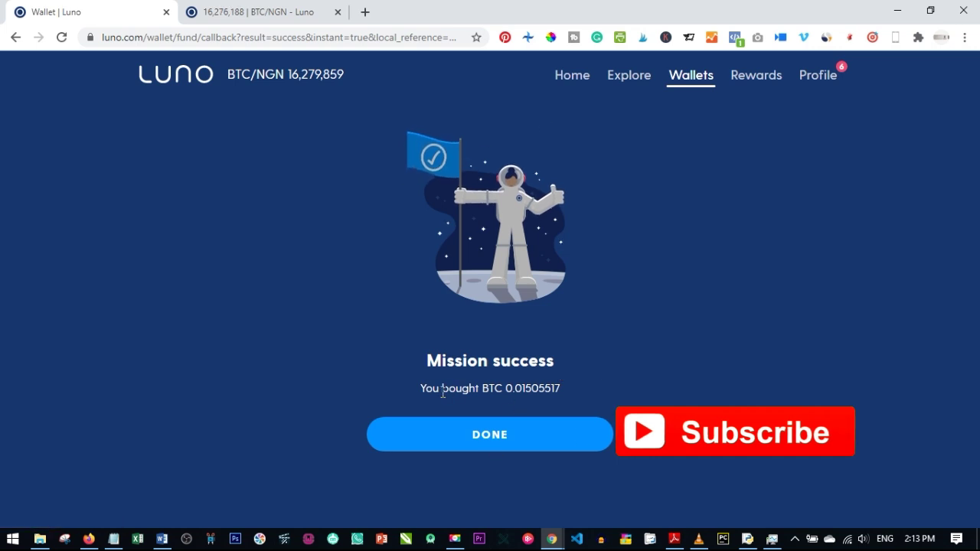
# Step: Go to the Wallets overview showing BTC 0.015067 and open the receive-account chooser
pyautogui.click(490, 441)
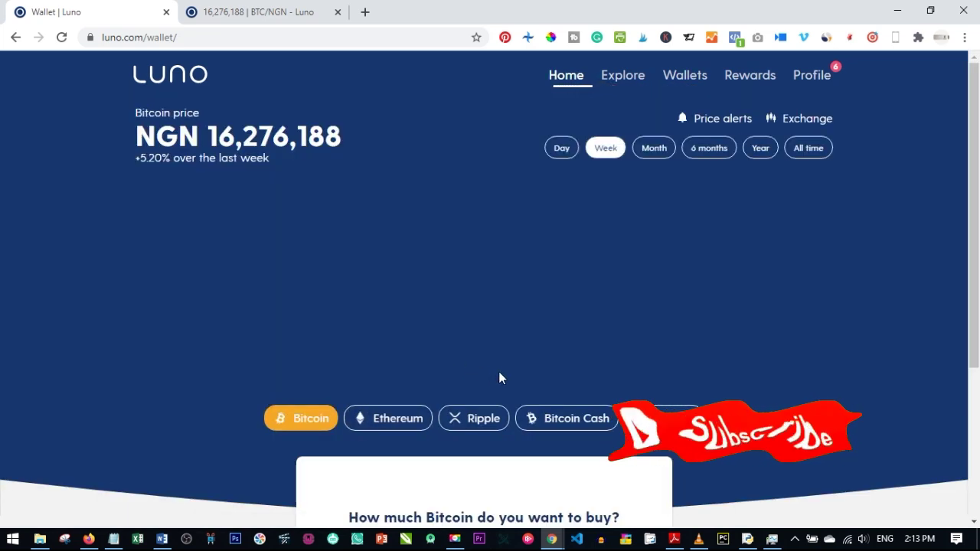
pyautogui.scroll(-1, 498, 374)
pyautogui.scroll(1, 498, 376)
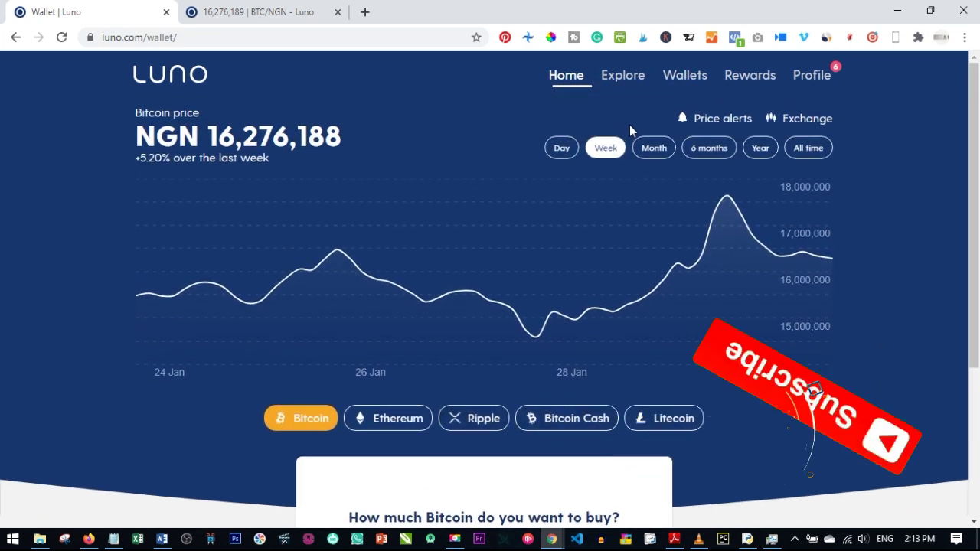
pyautogui.click(671, 82)
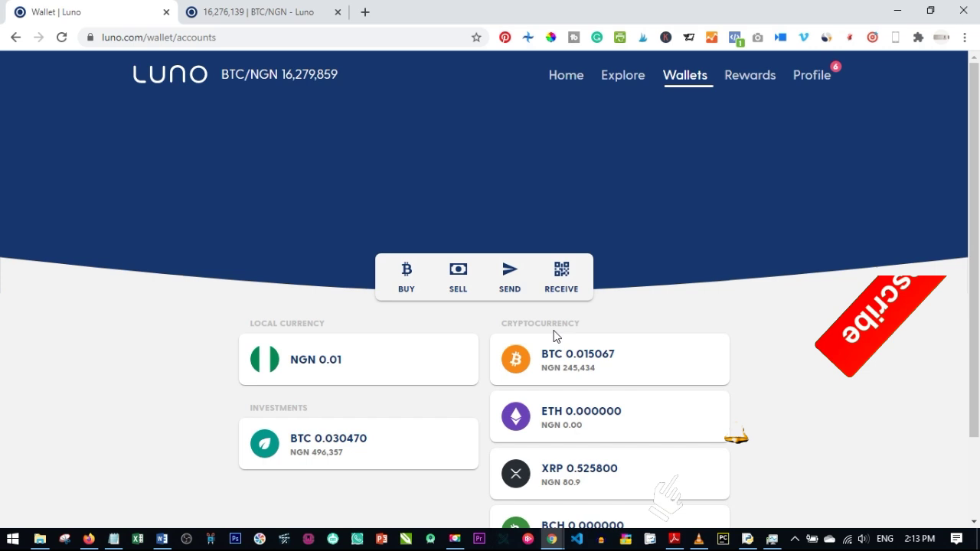
pyautogui.scroll(-2, 536, 341)
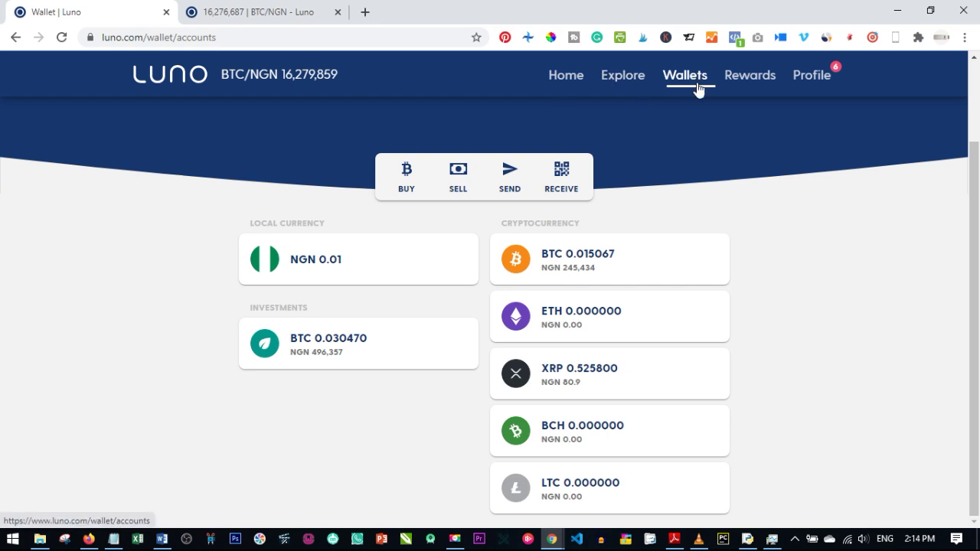
pyautogui.click(567, 184)
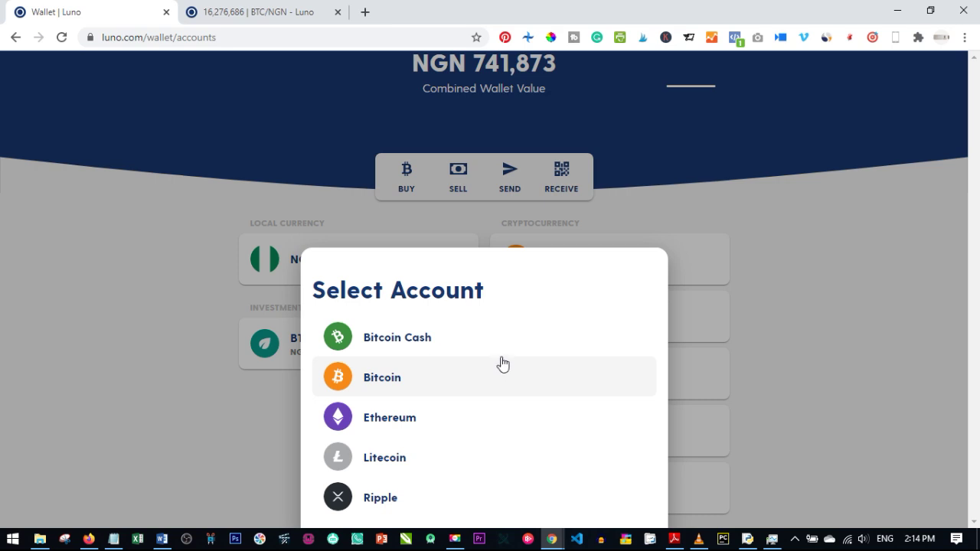
# Step: Close the receive chooser, then pick Bitcoin from the Send crypto list
pyautogui.click(638, 180)
pyautogui.click(511, 190)
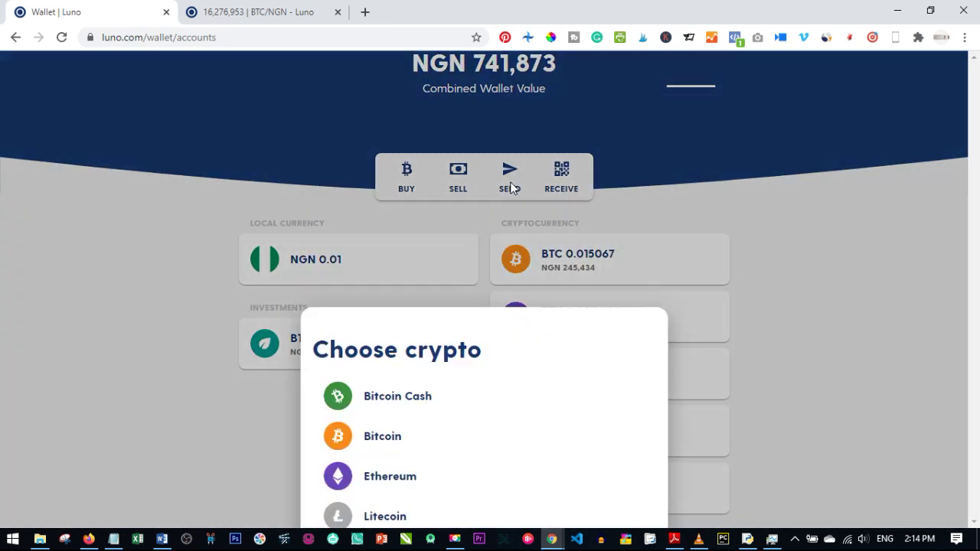
pyautogui.click(645, 201)
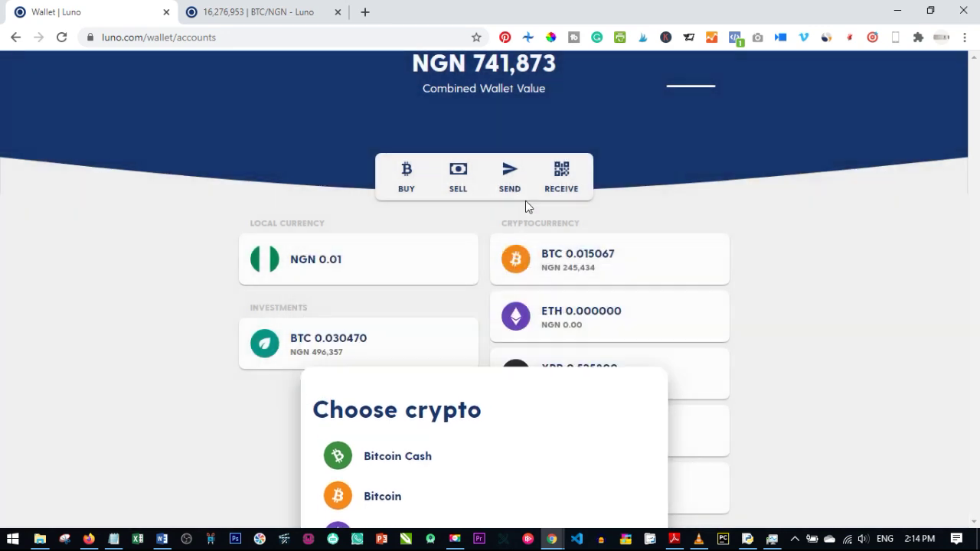
pyautogui.click(515, 189)
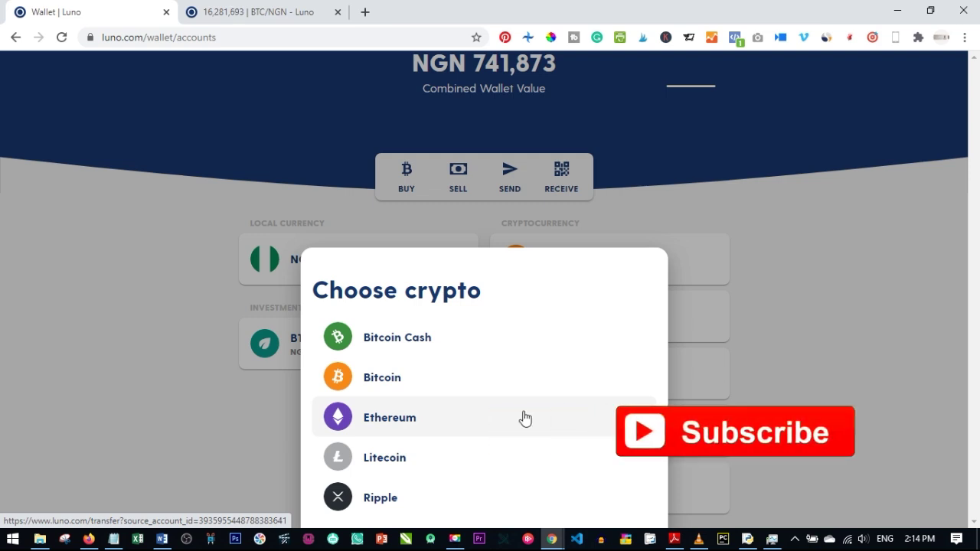
pyautogui.click(838, 283)
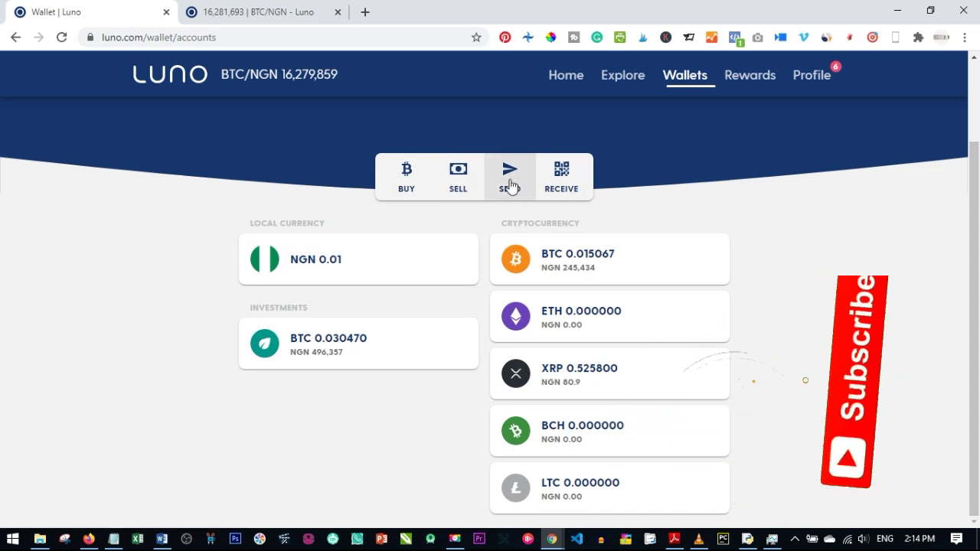
pyautogui.click(512, 183)
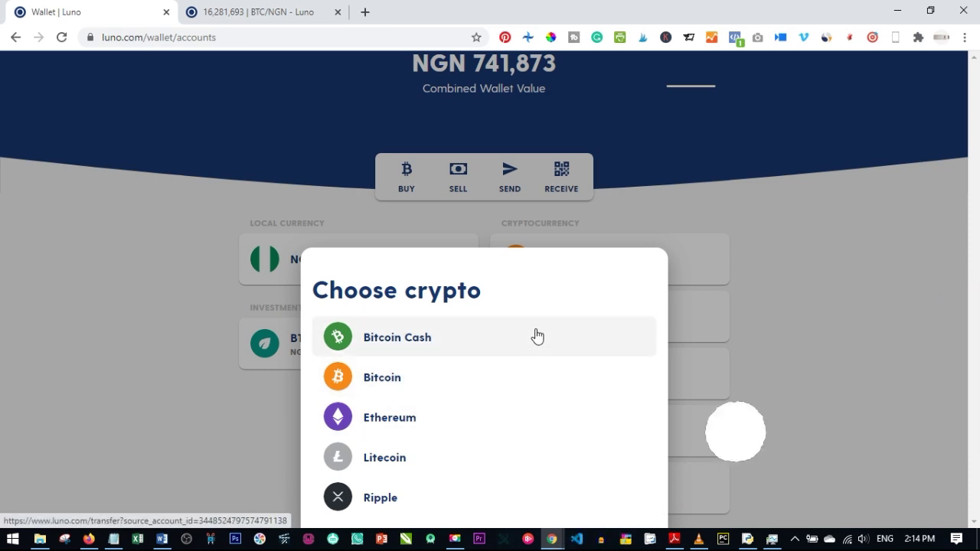
pyautogui.click(769, 235)
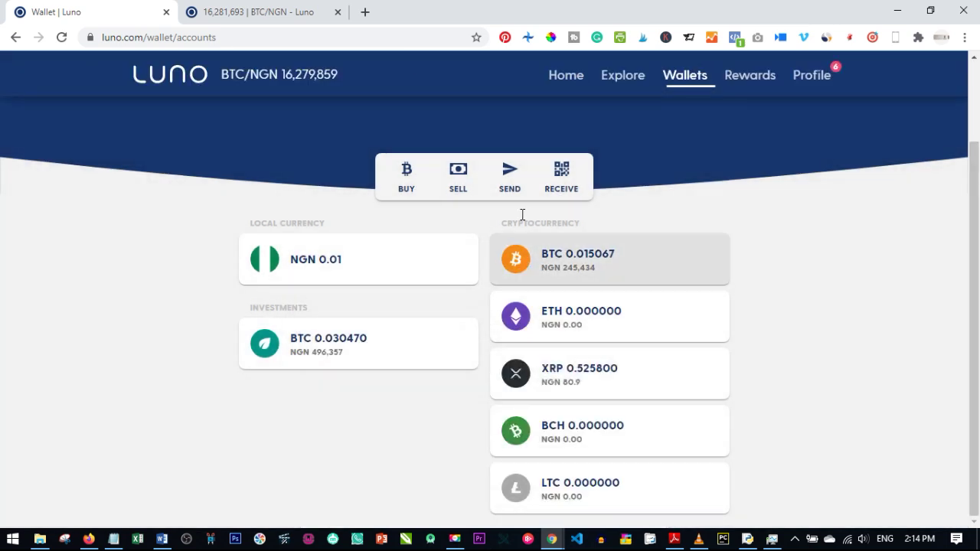
pyautogui.click(508, 182)
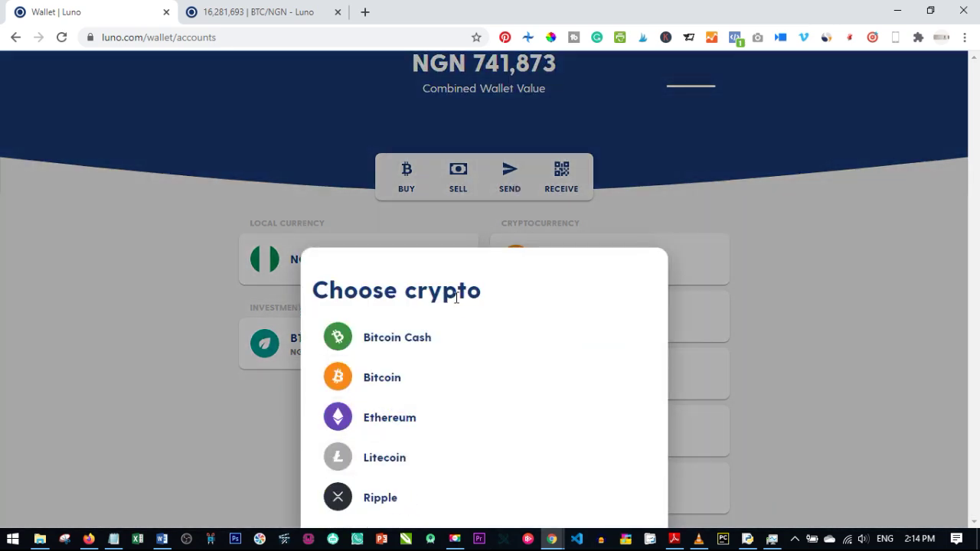
pyautogui.click(377, 386)
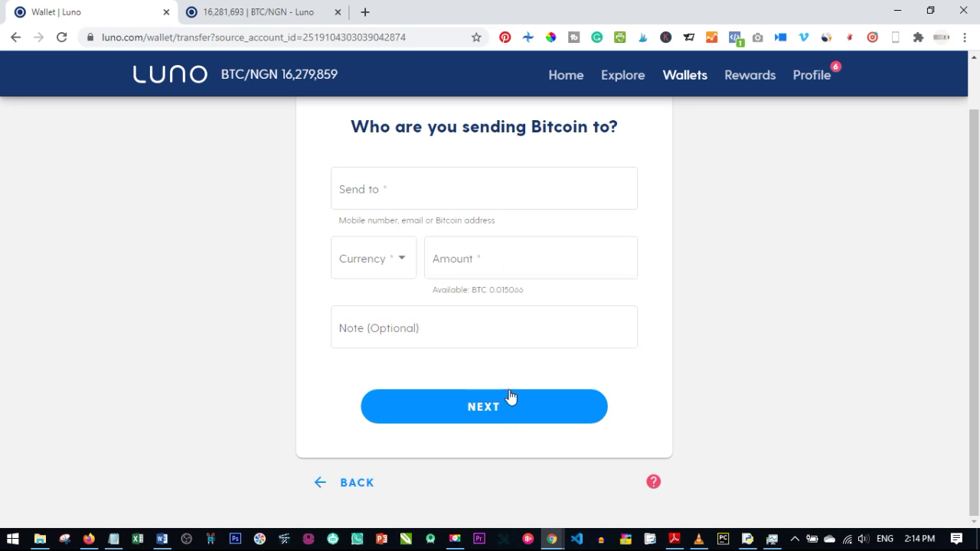
# Step: Leave the Send Bitcoin form for the Wallets overview and open the receive-account chooser
pyautogui.scroll(1, 596, 380)
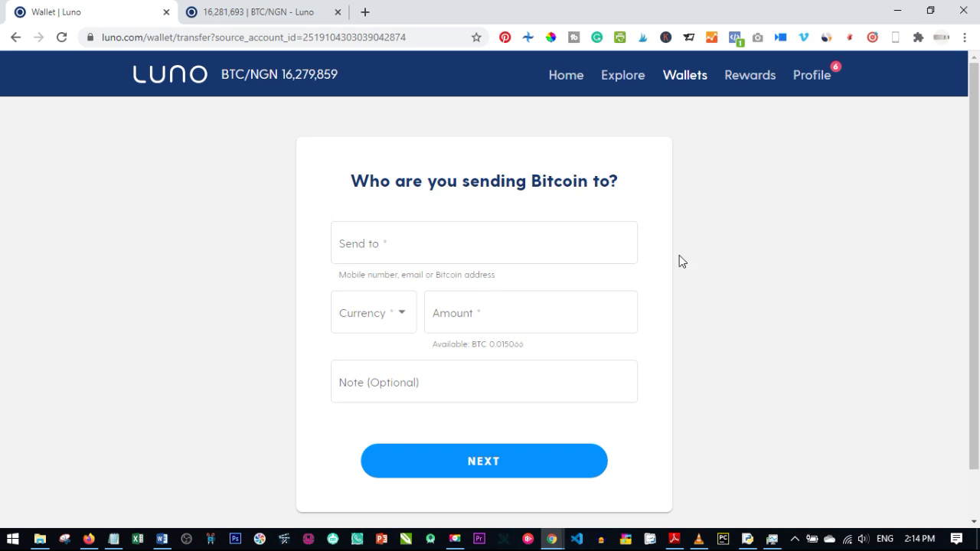
pyautogui.click(687, 77)
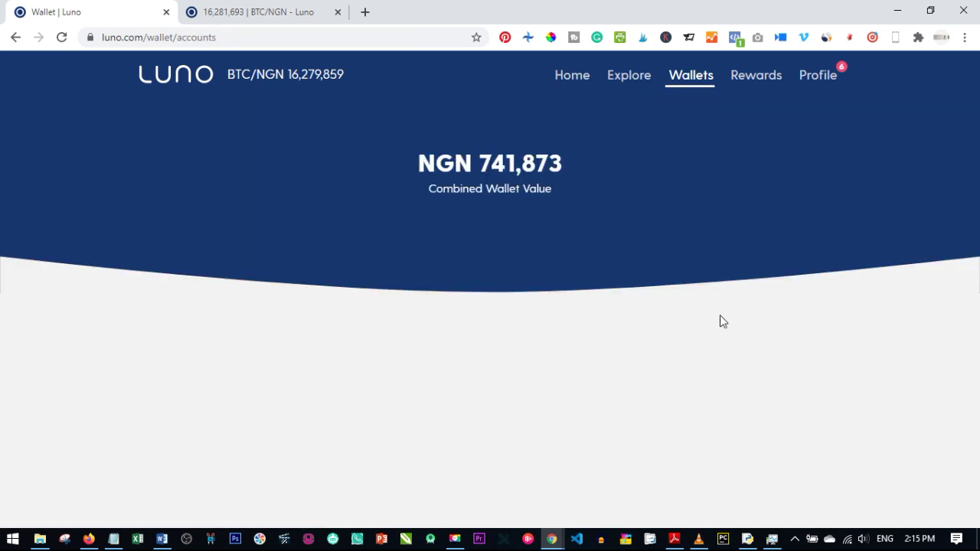
pyautogui.scroll(-1, 647, 325)
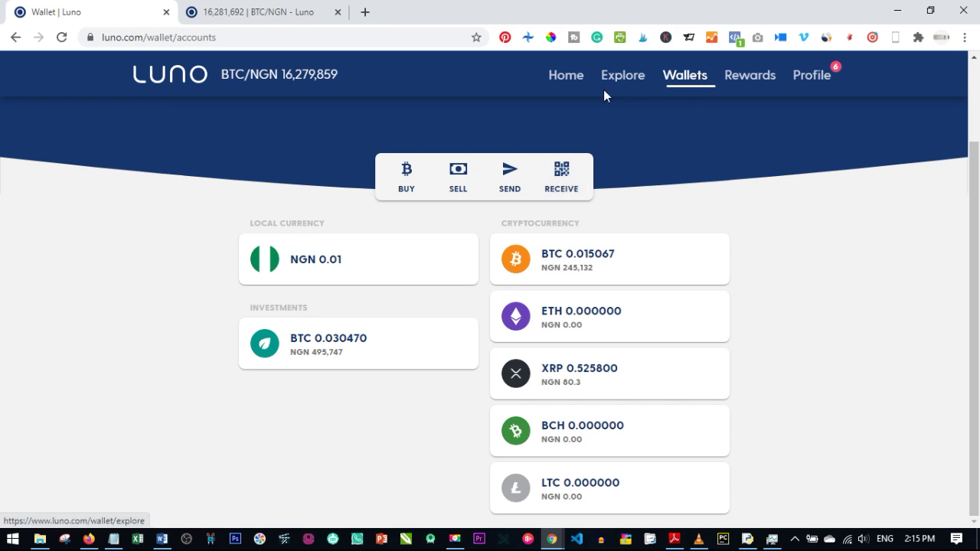
pyautogui.click(563, 176)
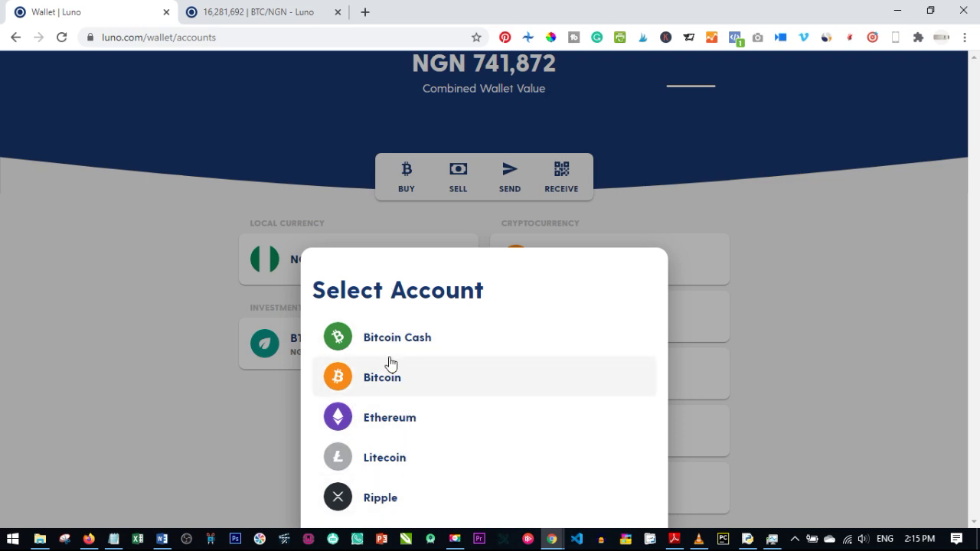
# Step: Copy the Ethereum wallet's receive address, then go back to the Wallets overview via Explore
pyautogui.click(395, 425)
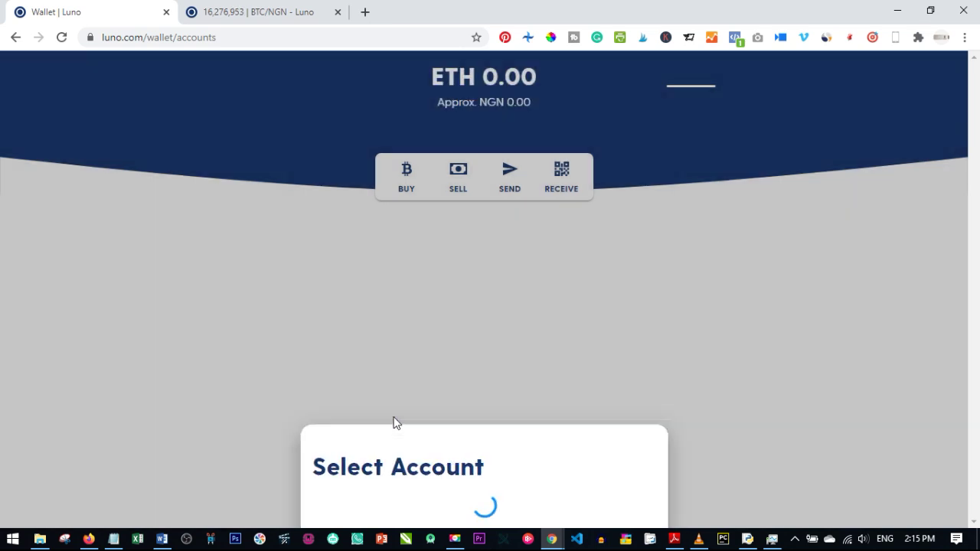
pyautogui.scroll(-3, 398, 417)
pyautogui.scroll(-2, 367, 356)
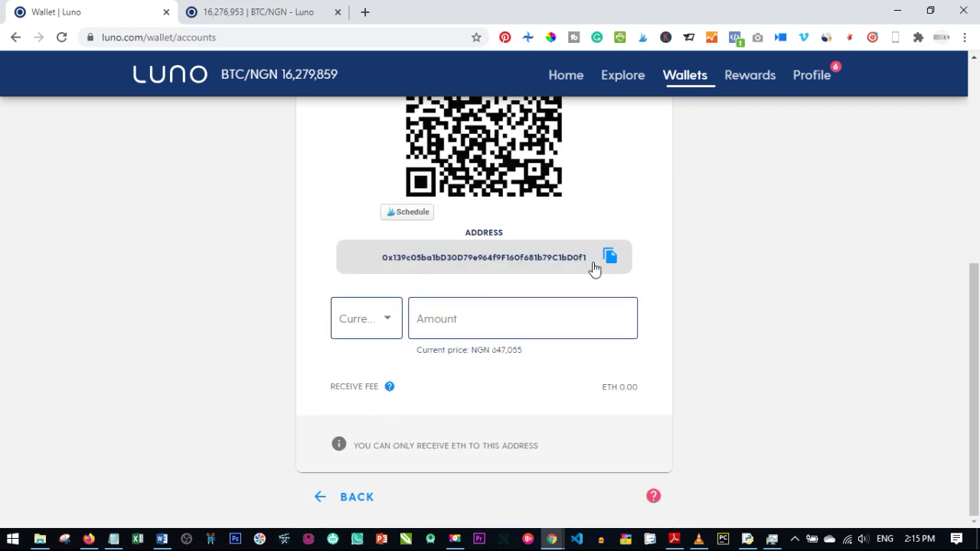
pyautogui.scroll(3, 551, 386)
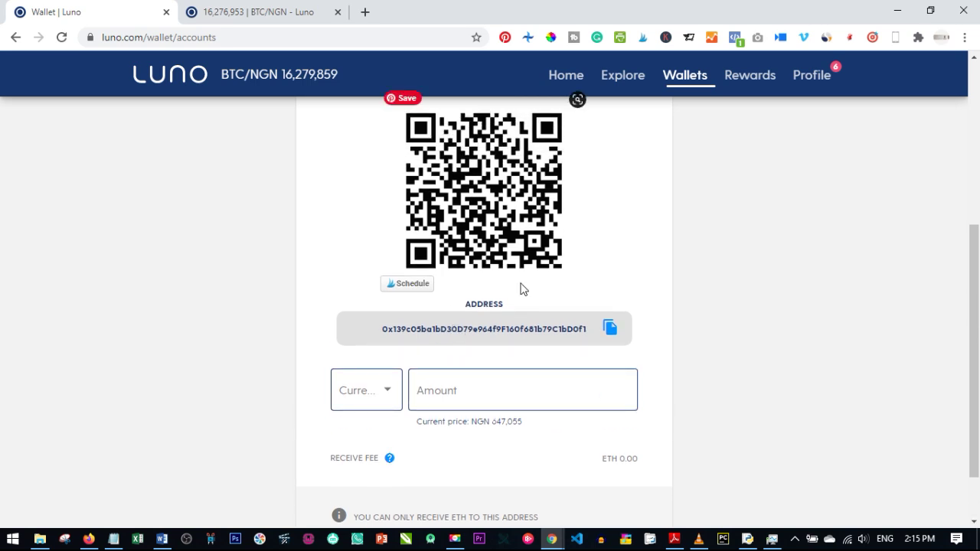
pyautogui.scroll(-2, 473, 350)
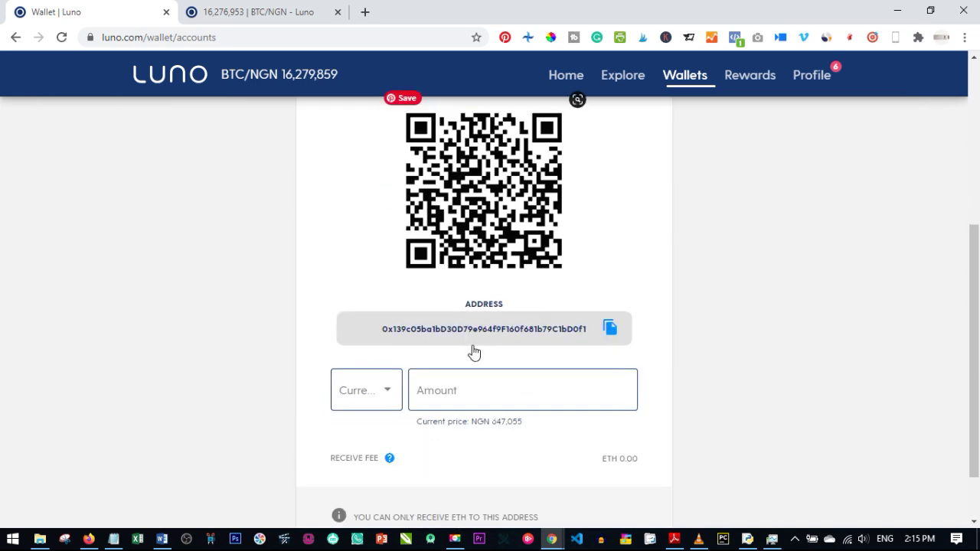
pyautogui.click(610, 329)
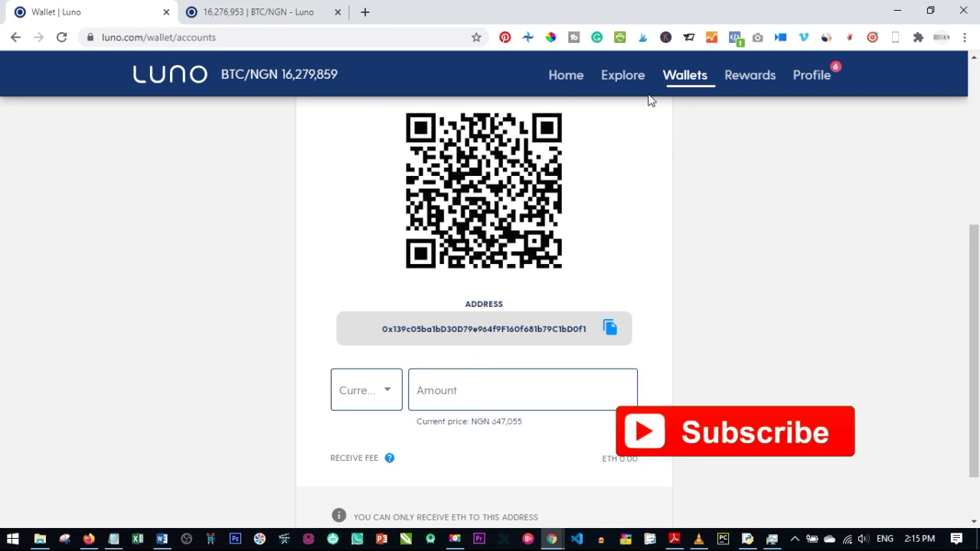
pyautogui.click(612, 80)
pyautogui.click(683, 75)
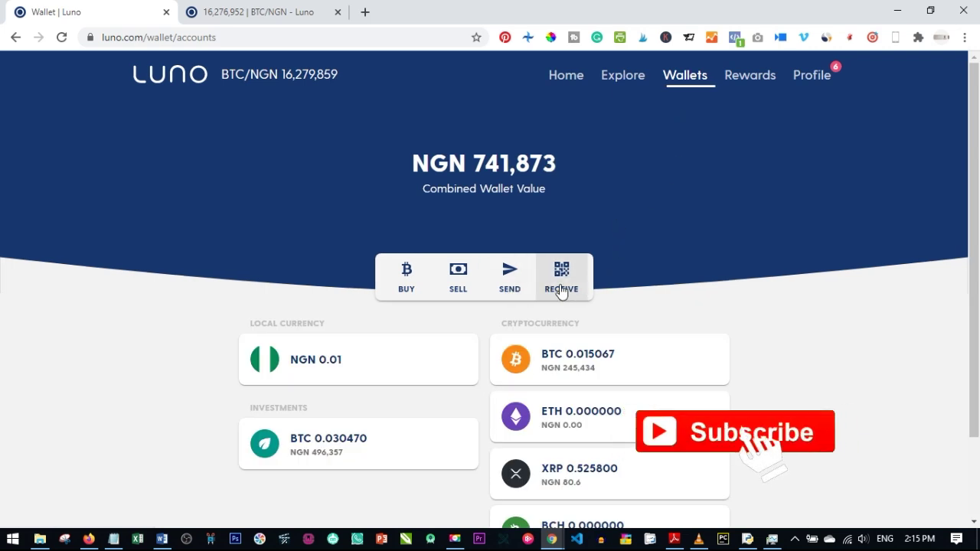
# Step: Copy the Bitcoin wallet's existing BTC receive address, then move to the Explore page
pyautogui.click(562, 288)
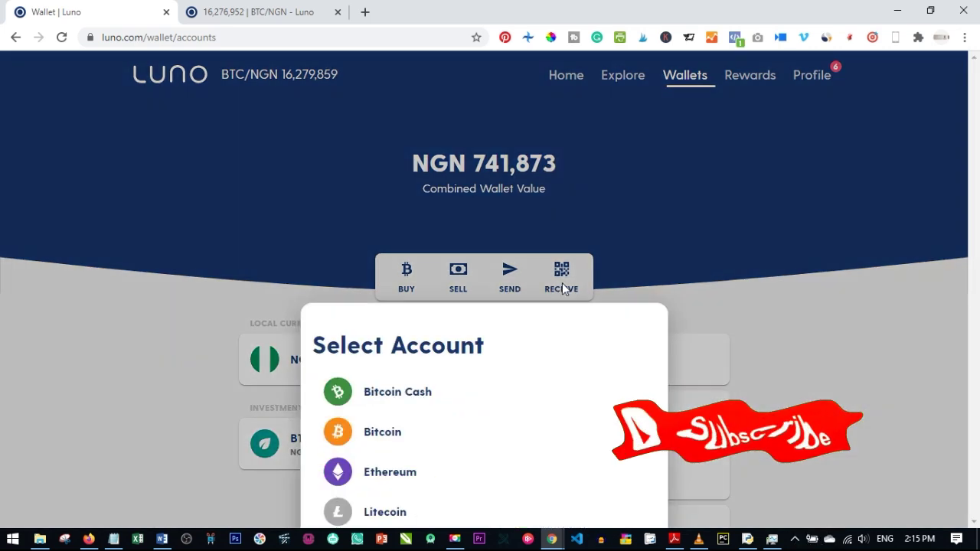
pyautogui.click(381, 383)
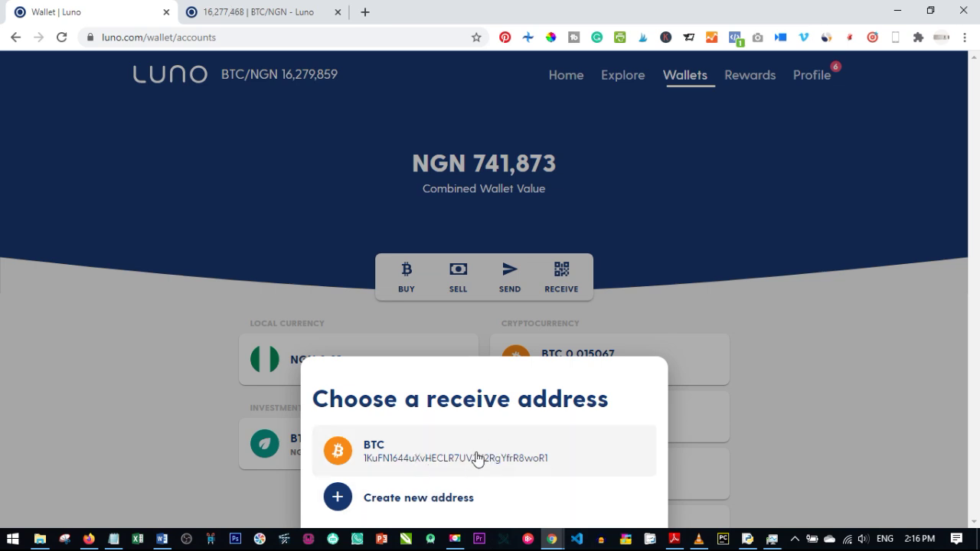
pyautogui.click(414, 462)
pyautogui.scroll(-3, 460, 333)
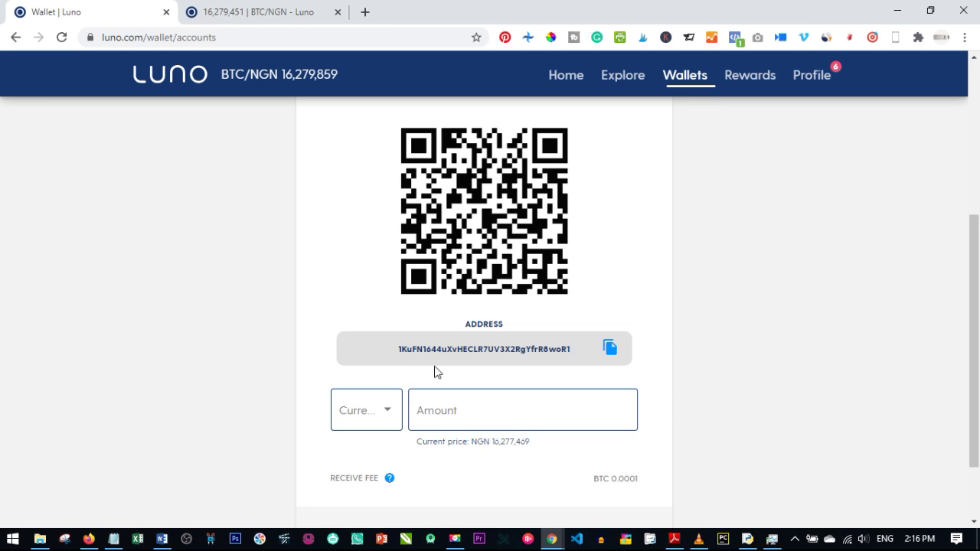
pyautogui.click(611, 349)
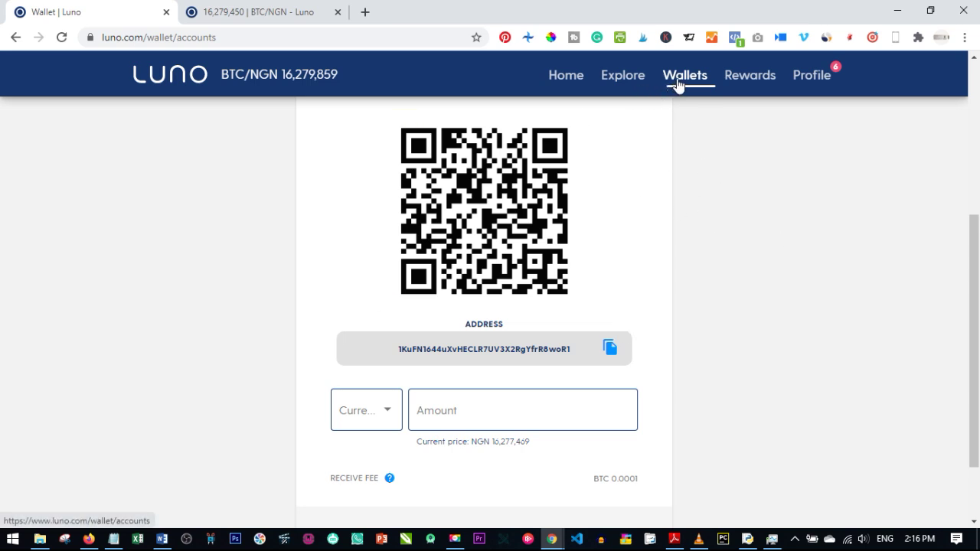
pyautogui.click(623, 82)
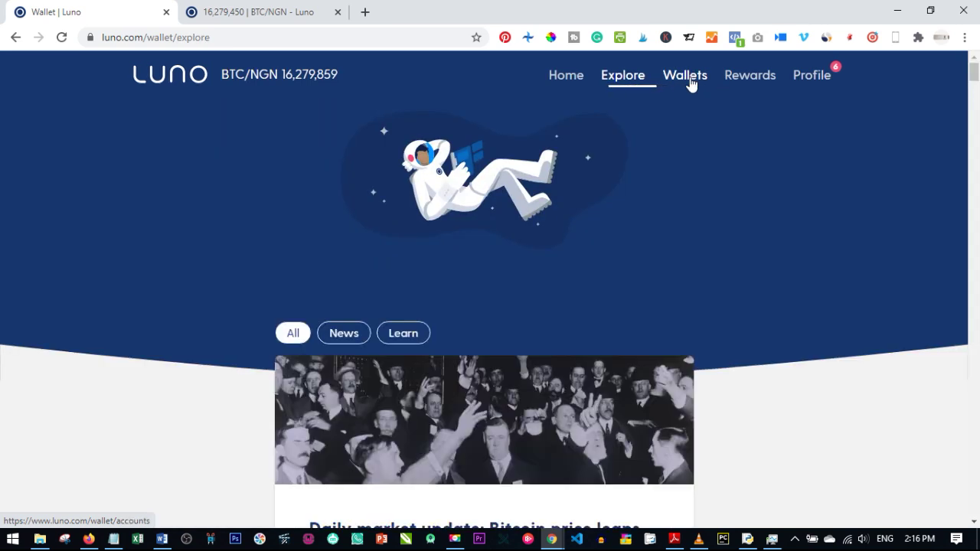
# Step: Start a sale of the maximum 0.01506659 BTC into the NGN wallet
pyautogui.click(689, 81)
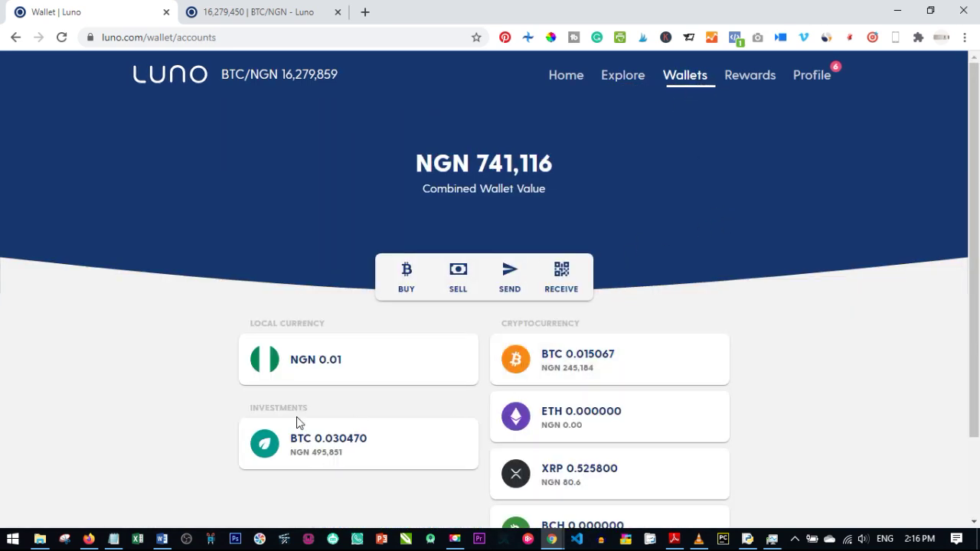
pyautogui.scroll(-1, 544, 368)
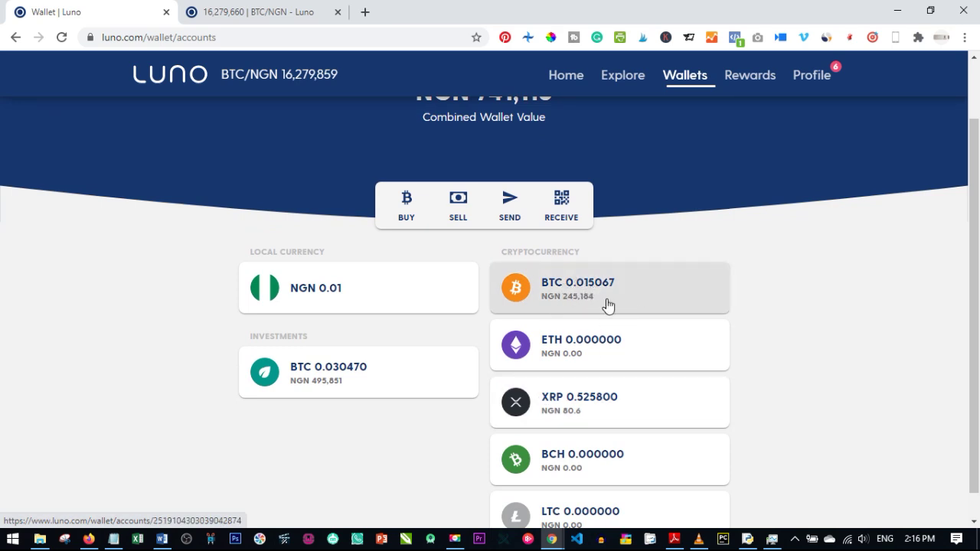
pyautogui.click(458, 213)
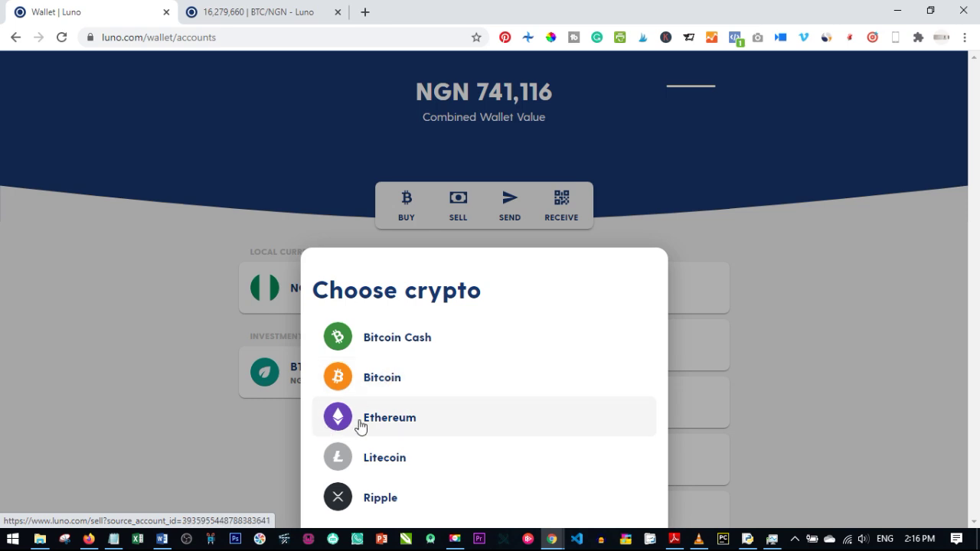
pyautogui.click(381, 381)
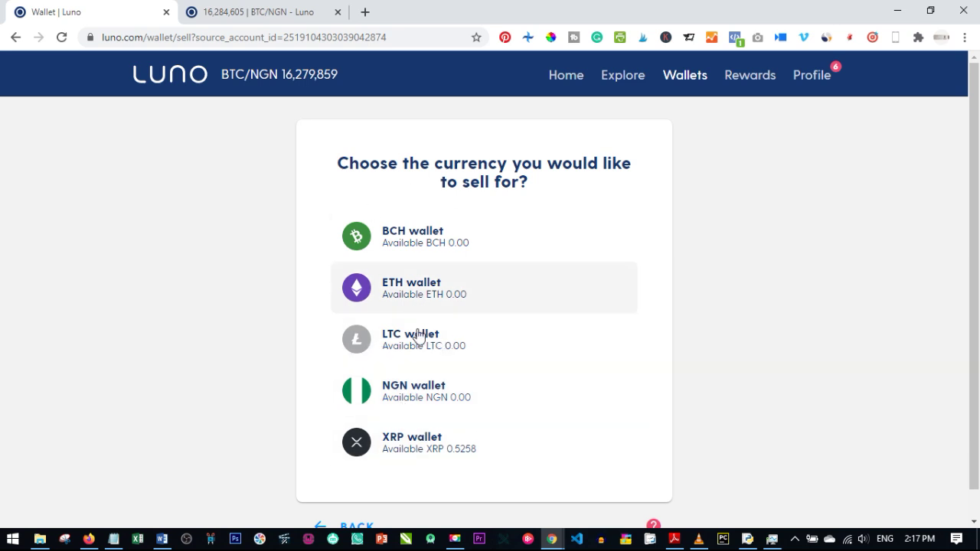
pyautogui.click(409, 396)
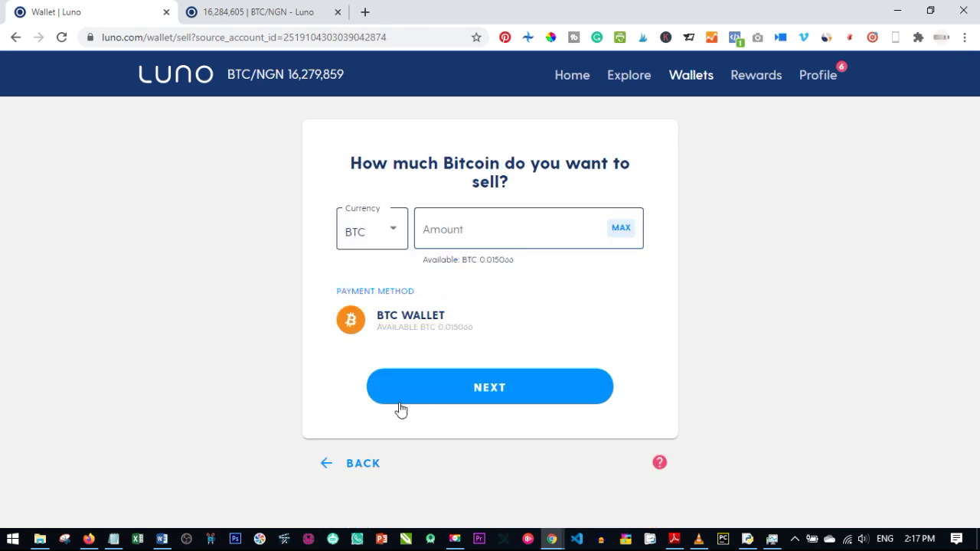
pyautogui.click(619, 234)
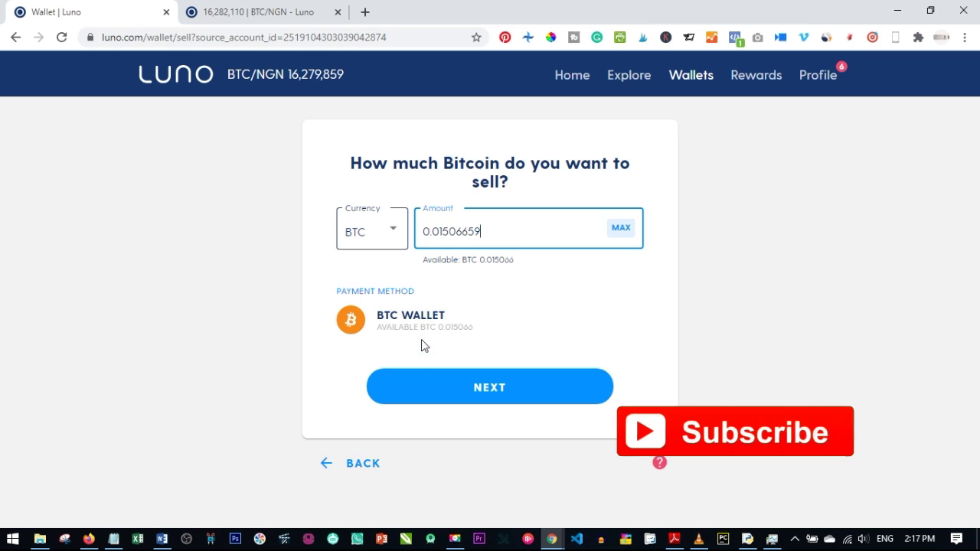
pyautogui.click(451, 389)
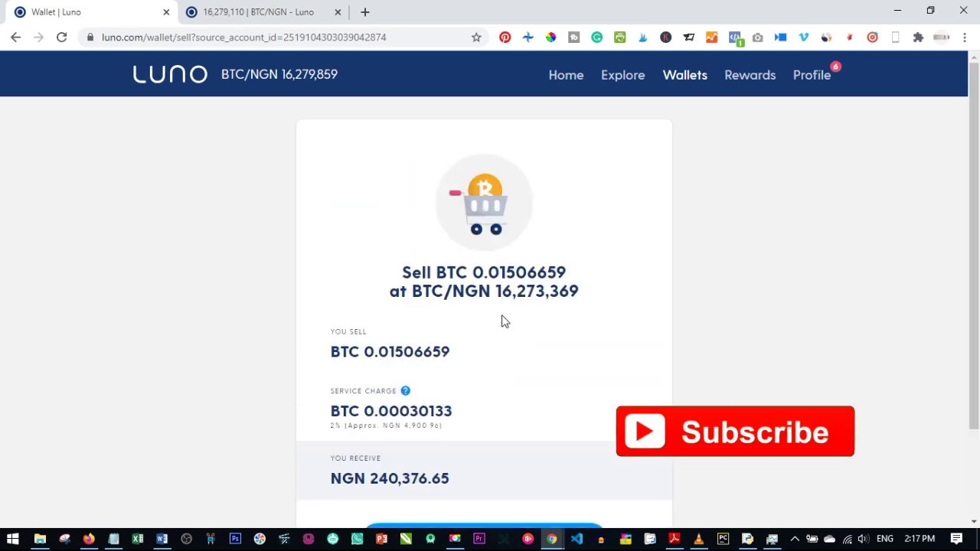
# Step: Review the NGN 240,376.65 sell summary, then return to Wallets without confirming
pyautogui.scroll(-3, 491, 329)
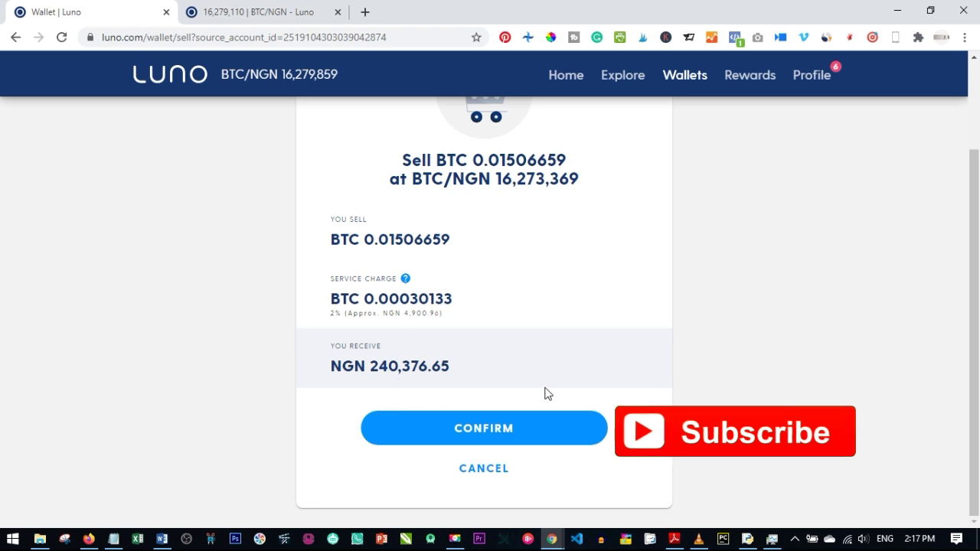
pyautogui.scroll(3, 601, 278)
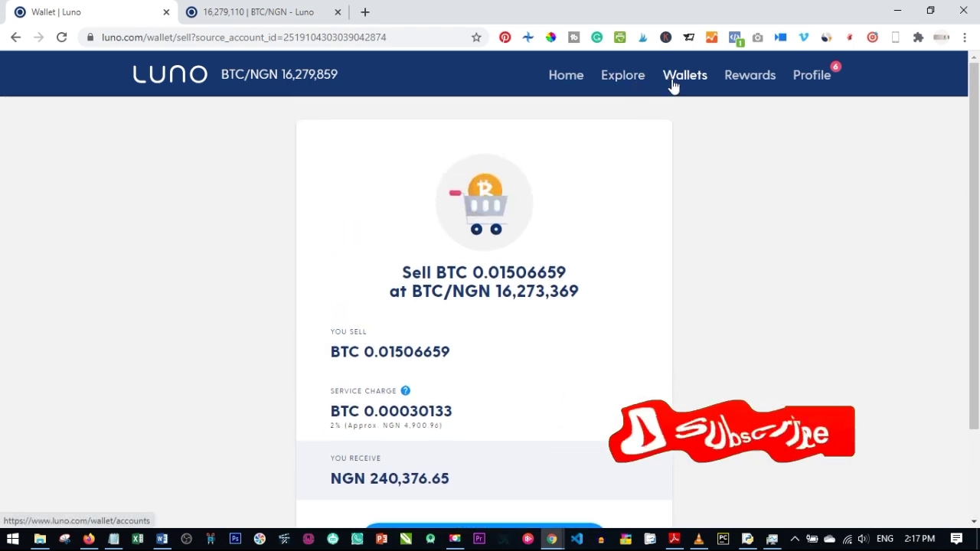
pyautogui.click(682, 79)
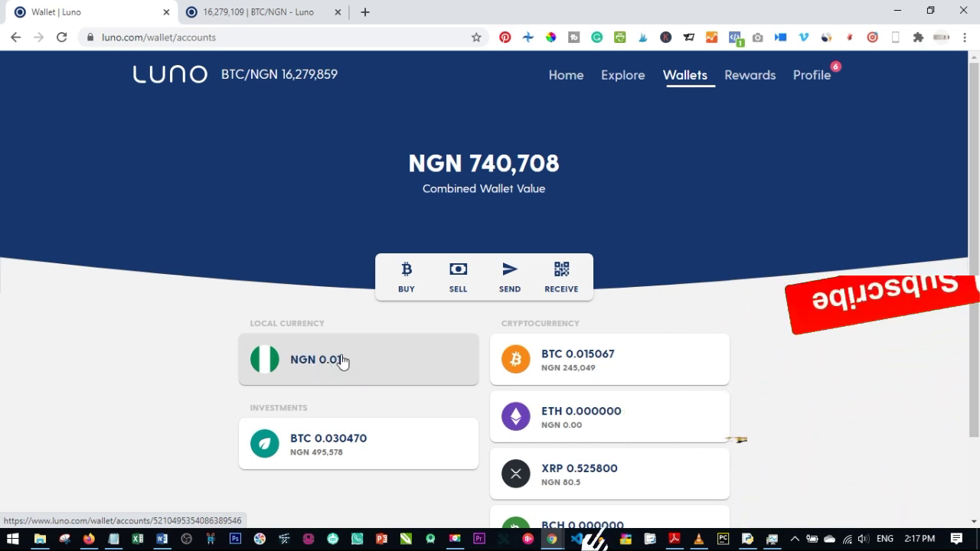
# Step: View the NGN wallet's Withdraw options, then visit Rewards, Explore, Wallets and the Home price chart
pyautogui.click(297, 366)
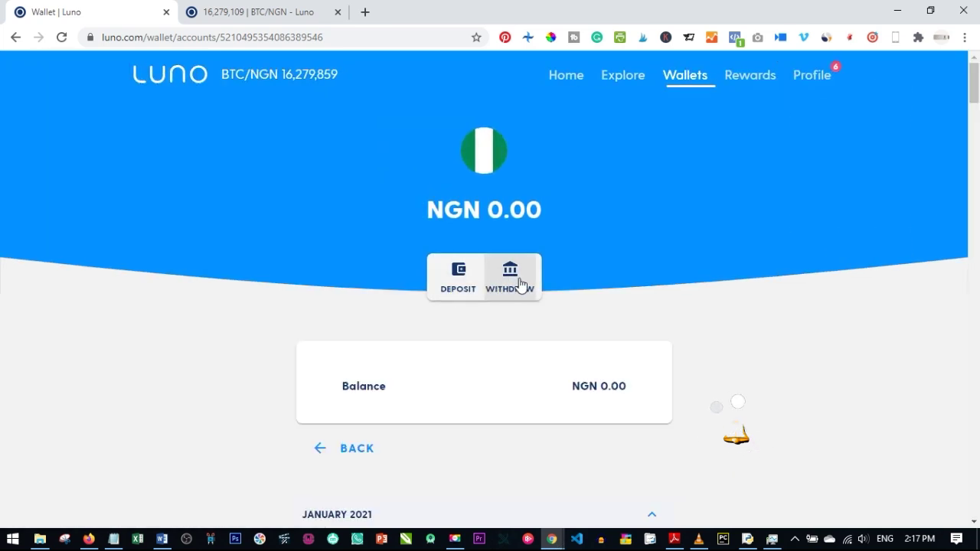
pyautogui.click(520, 285)
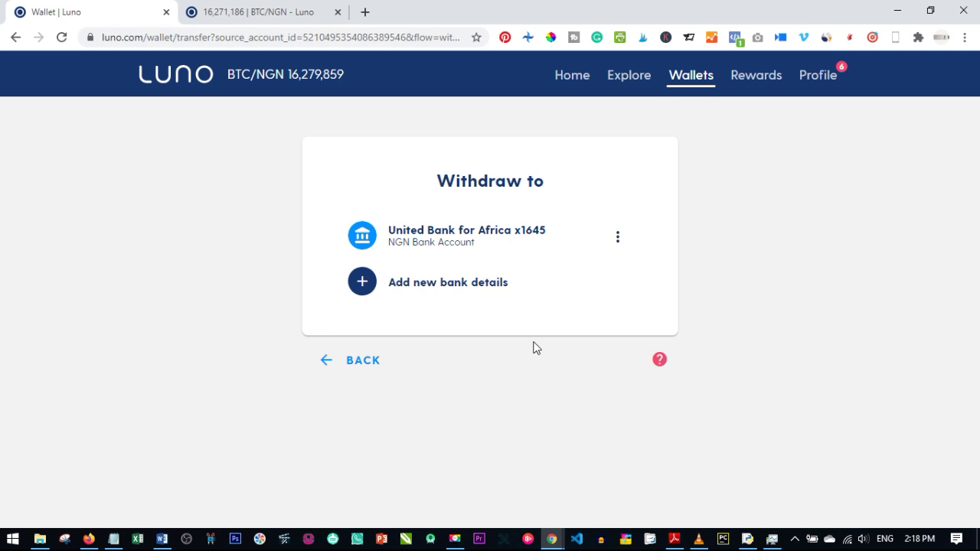
pyautogui.click(774, 79)
pyautogui.click(641, 77)
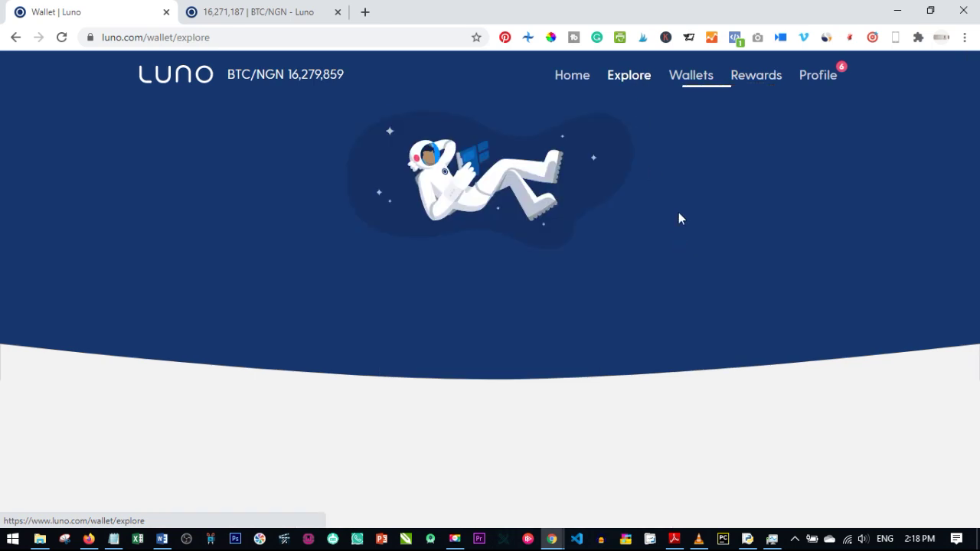
pyautogui.click(685, 82)
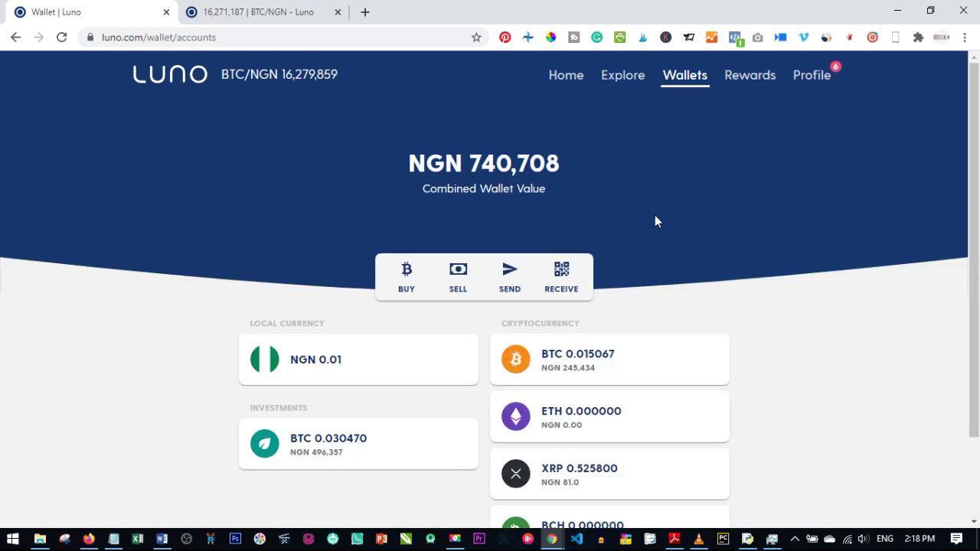
pyautogui.scroll(-2, 628, 254)
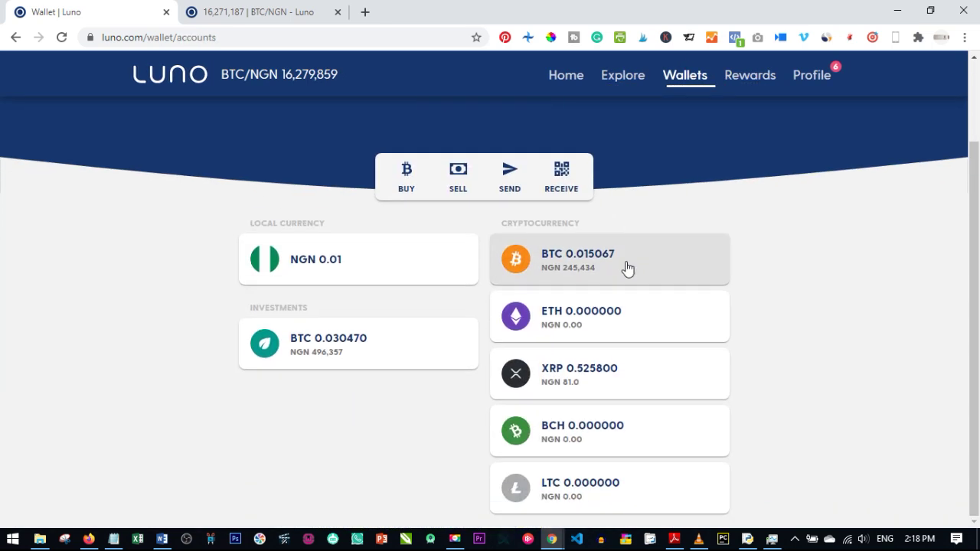
pyautogui.click(557, 81)
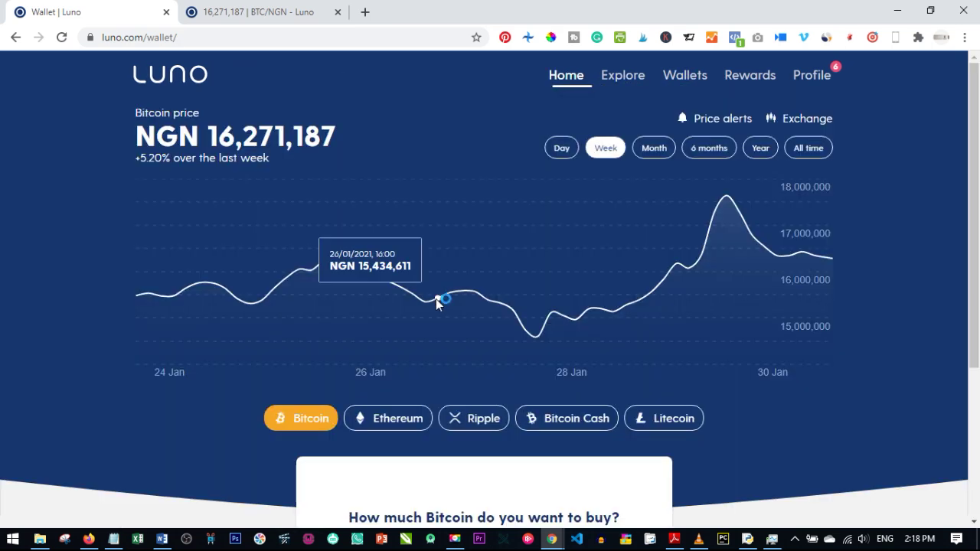